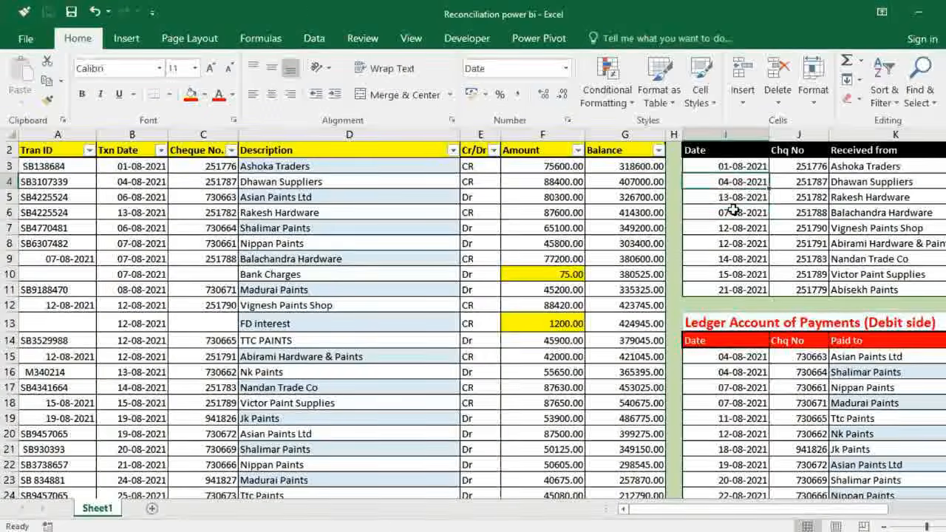
# Step: Convert the receipts ledger range I2:M11 on the credit side into a table with headers
pyautogui.press('Right')
pyautogui.press('Right')
pyautogui.press('Right')
pyautogui.press('Right')
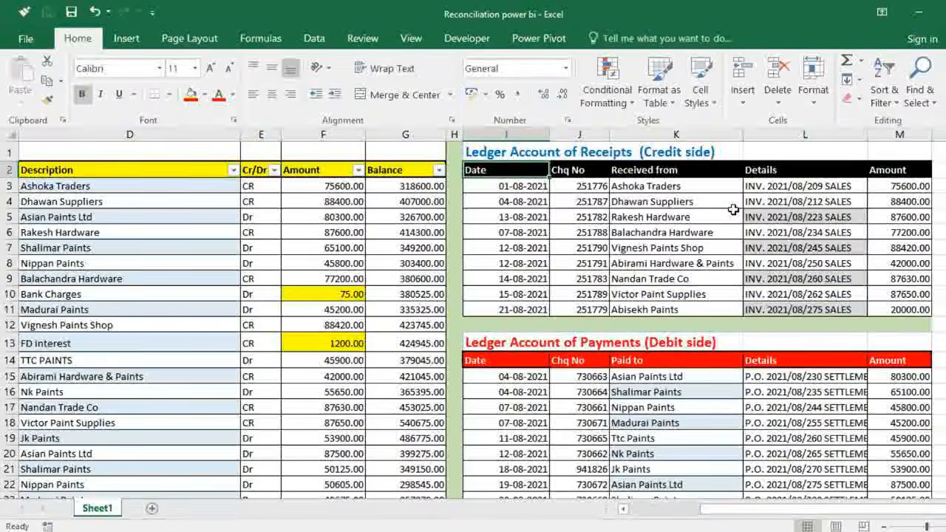
pyautogui.hotkey('shift', 'Right')
pyautogui.hotkey('shift', 'Down')
pyautogui.hotkey('shift', 'Down')
pyautogui.hotkey('shift', 'Down')
pyautogui.hotkey('shift', 'Down')
pyautogui.hotkey('shift', 'Down')
pyautogui.hotkey('shift', 'Down')
pyautogui.hotkey('shift', 'Down')
pyautogui.hotkey('shift', 'Down')
pyautogui.hotkey('shift', 'Down')
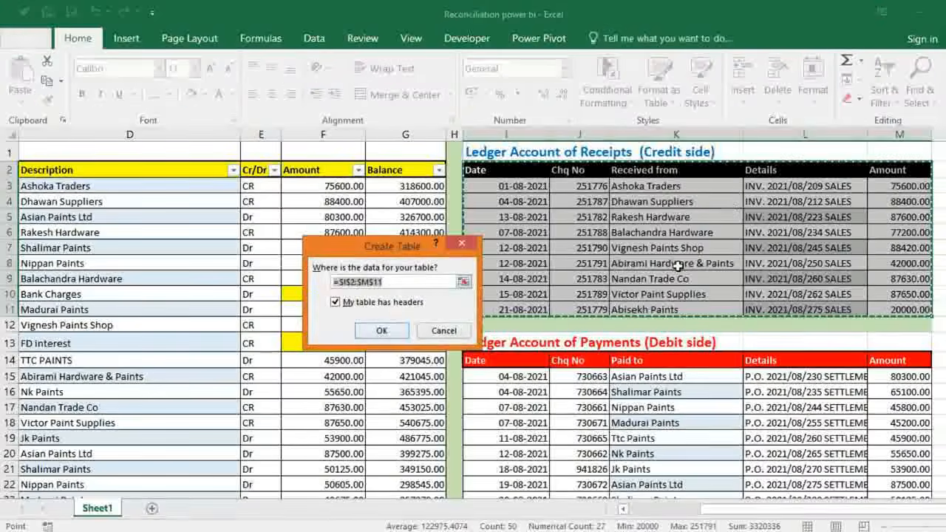
pyautogui.click(381, 332)
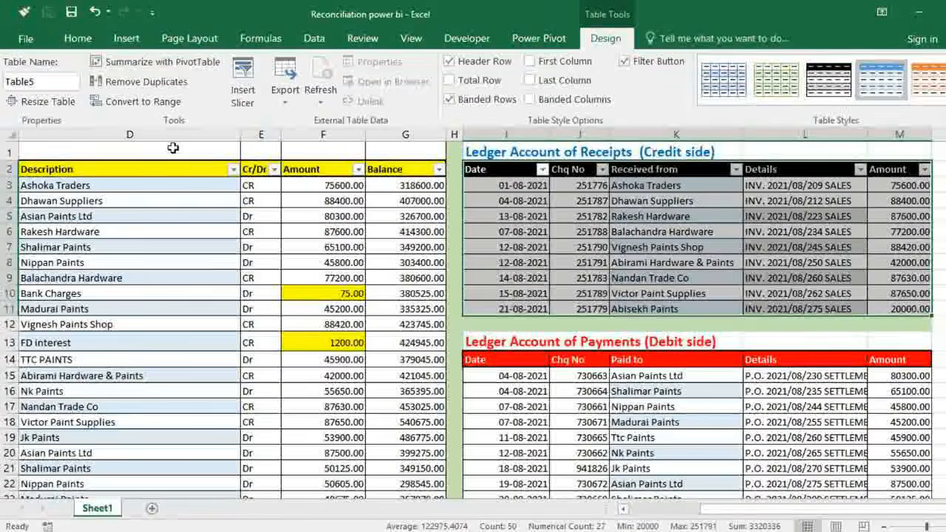
# Step: Name the receipts ledger table Ledger_Credit
pyautogui.click(48, 83)
pyautogui.write('Le')
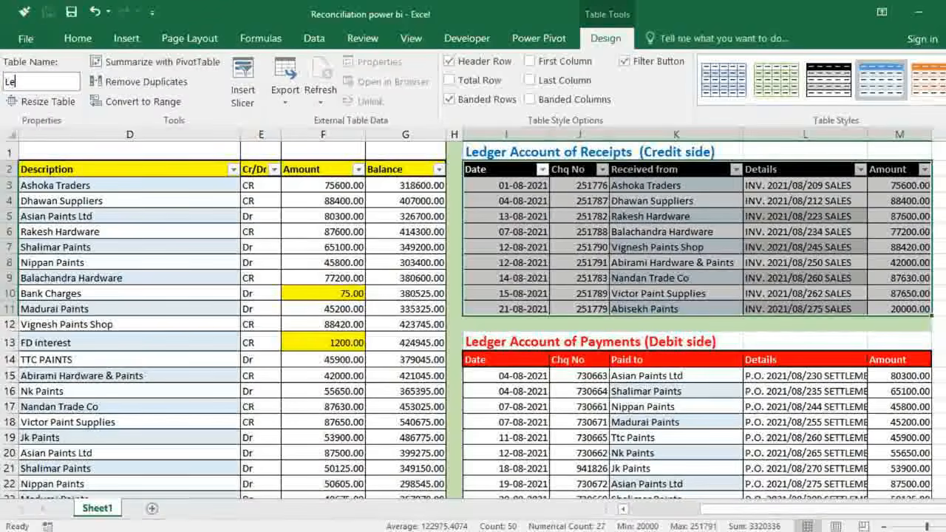
pyautogui.write('dger_Credit')
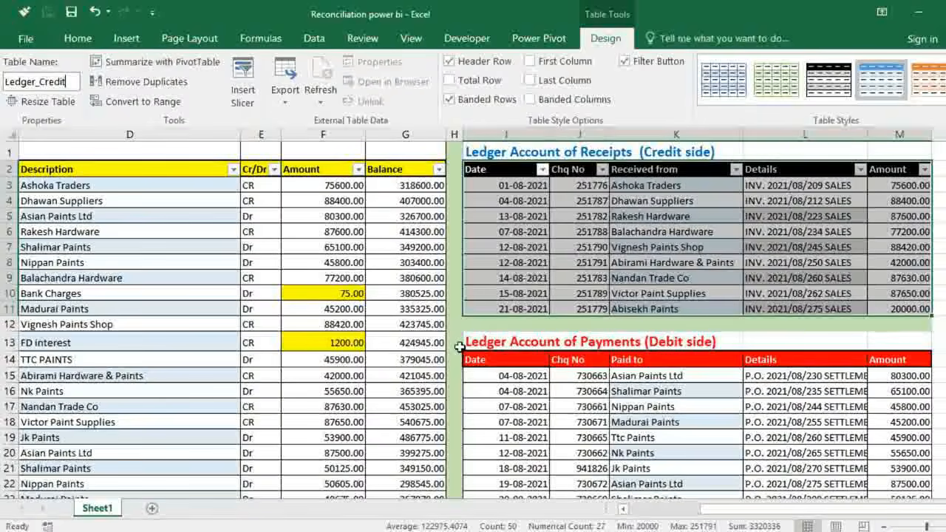
# Step: Convert the payments ledger range I14:M29 on the debit side into a table with headers
pyautogui.click(489, 362)
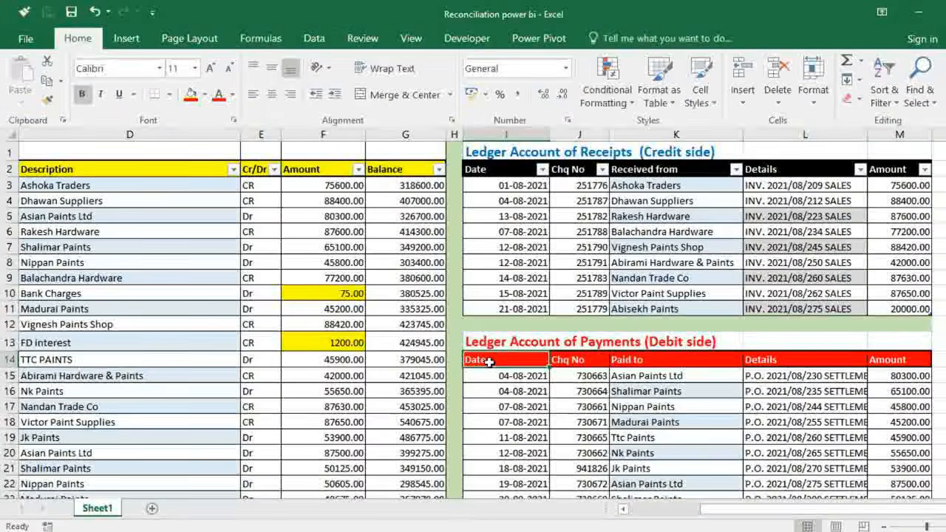
pyautogui.hotkey('ctrl', 'a')
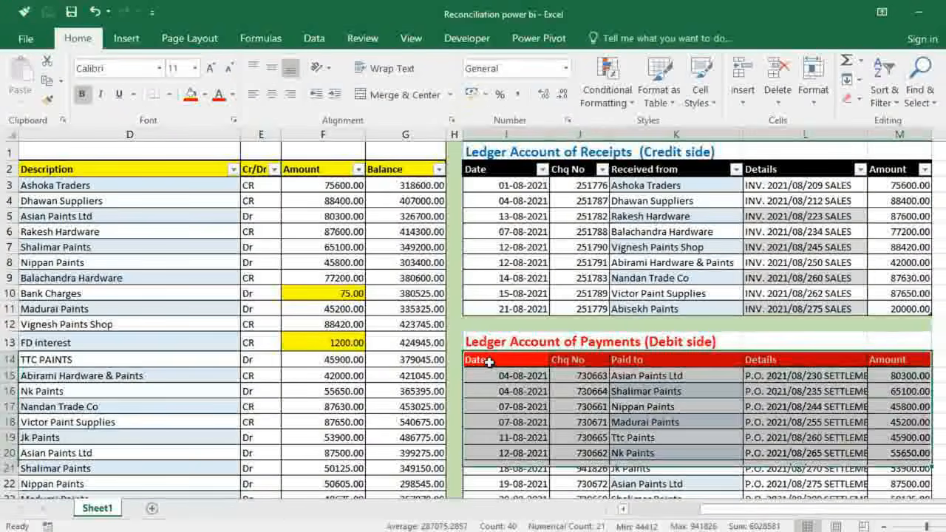
pyautogui.scroll(-1, 489, 362)
pyautogui.scroll(-2, 489, 362)
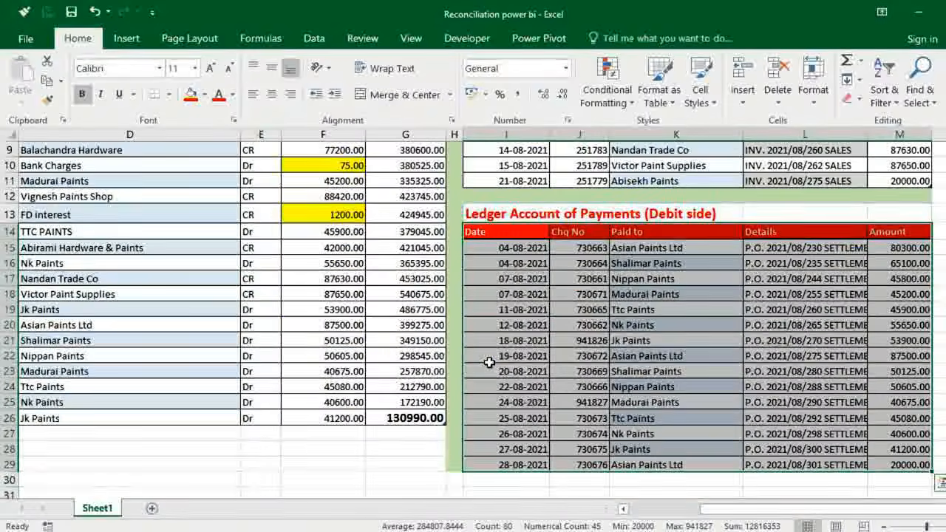
pyautogui.hotkey('ctrl', 't')
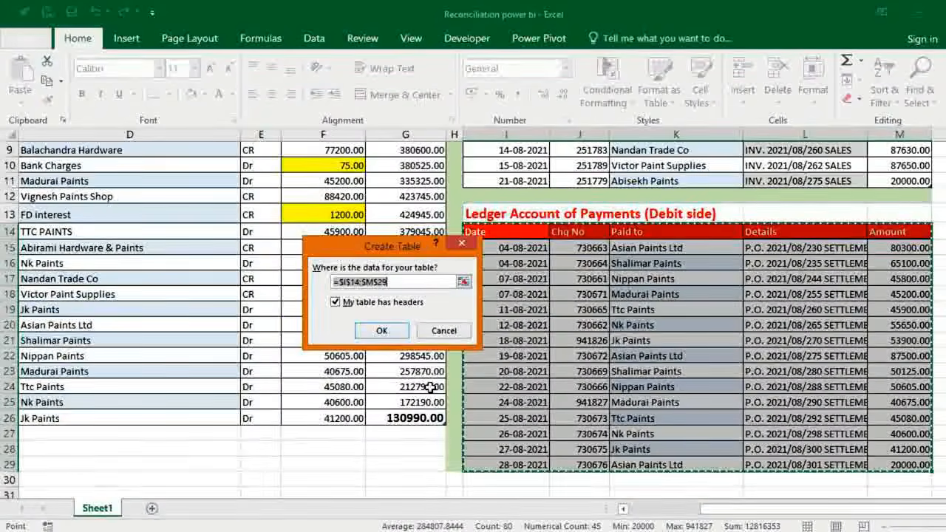
pyautogui.click(381, 331)
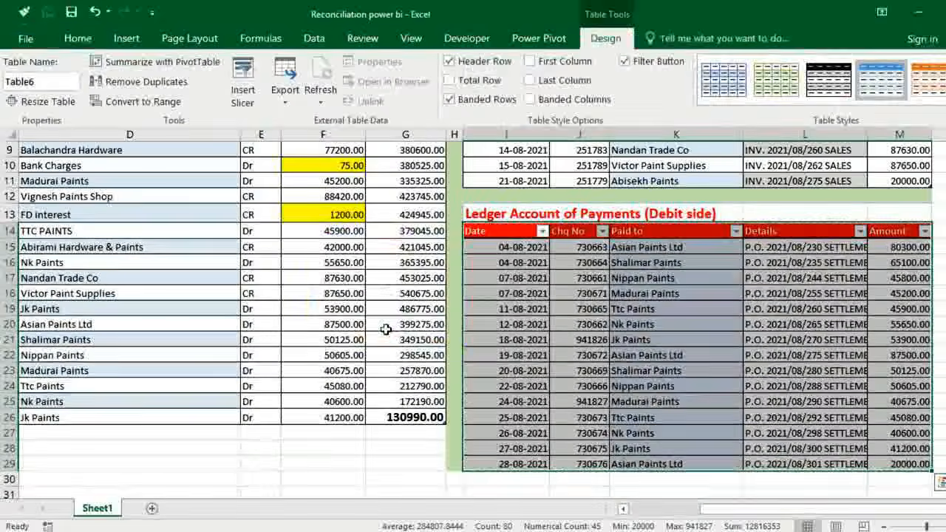
# Step: Name the payments ledger table Ledger_Debit
pyautogui.click(44, 83)
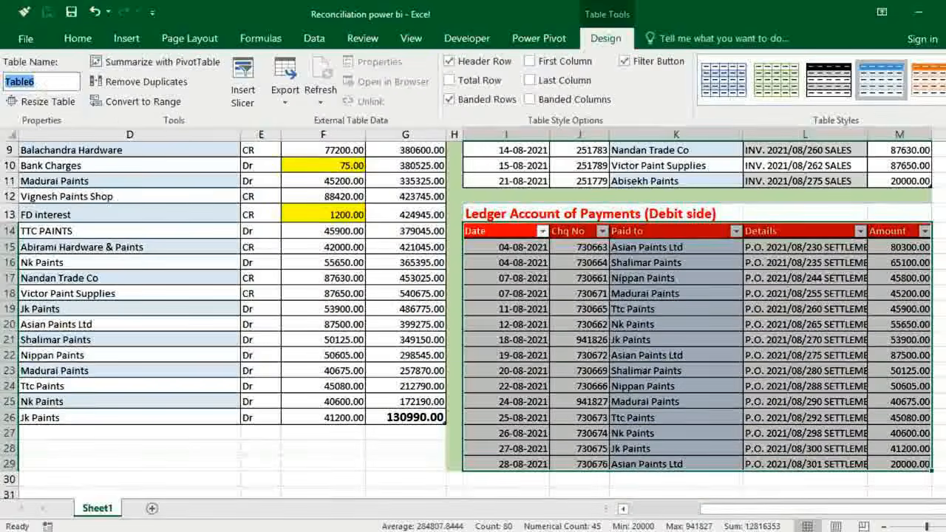
pyautogui.write('Ledg')
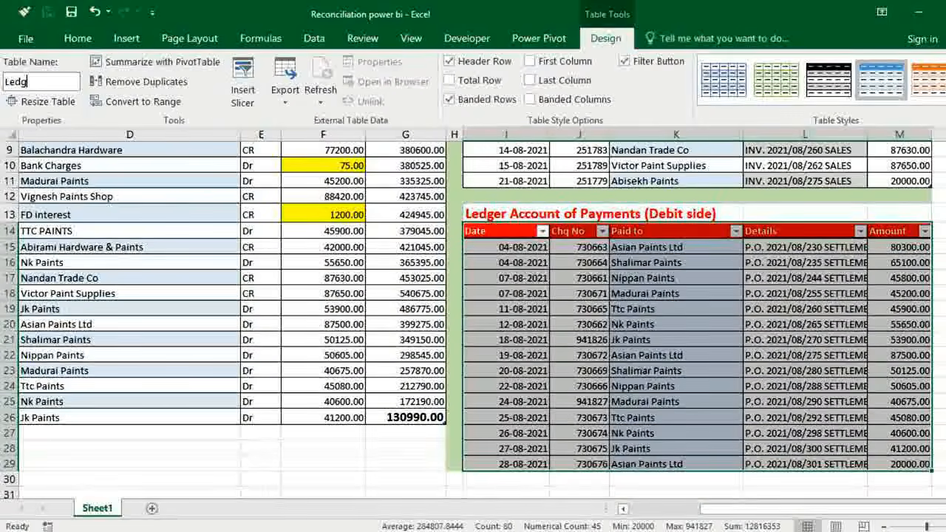
pyautogui.write('er_Debit')
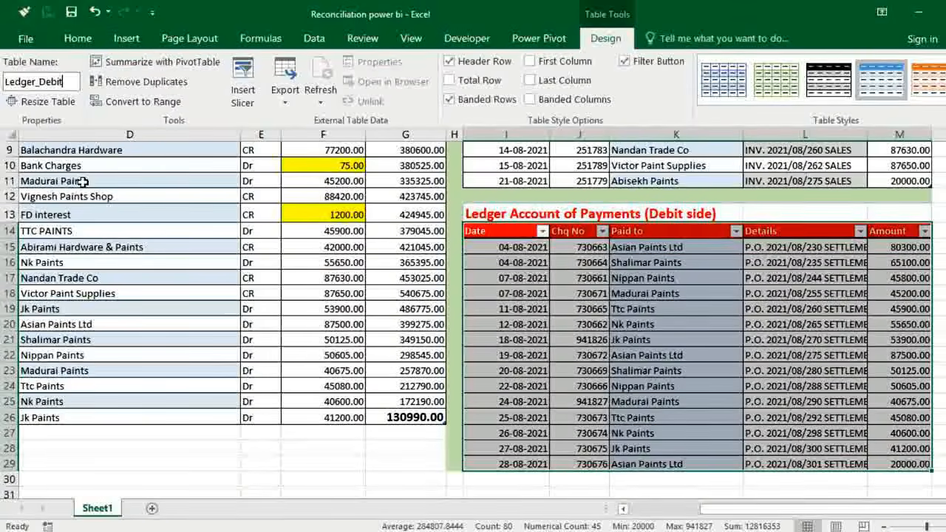
pyautogui.click(297, 444)
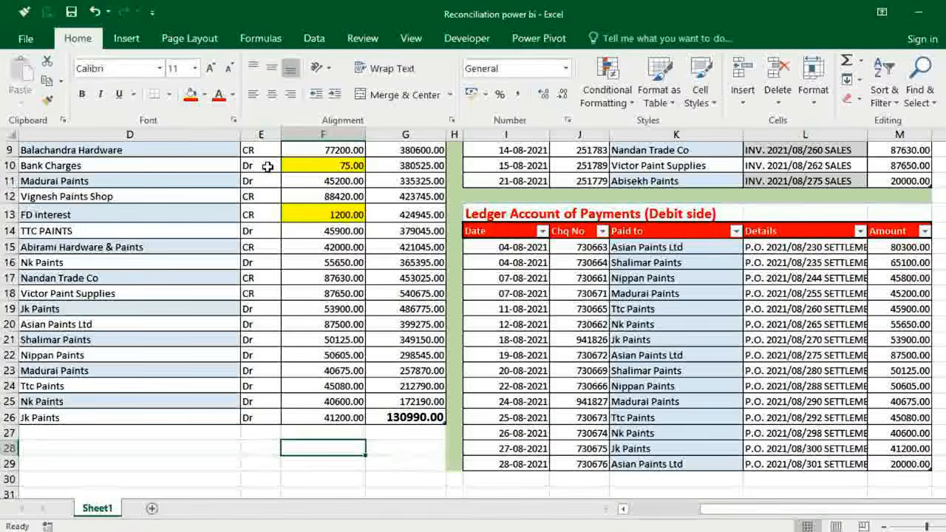
# Step: Create a query from the bank statement table and open it in the Power Query Editor
pyautogui.click(317, 42)
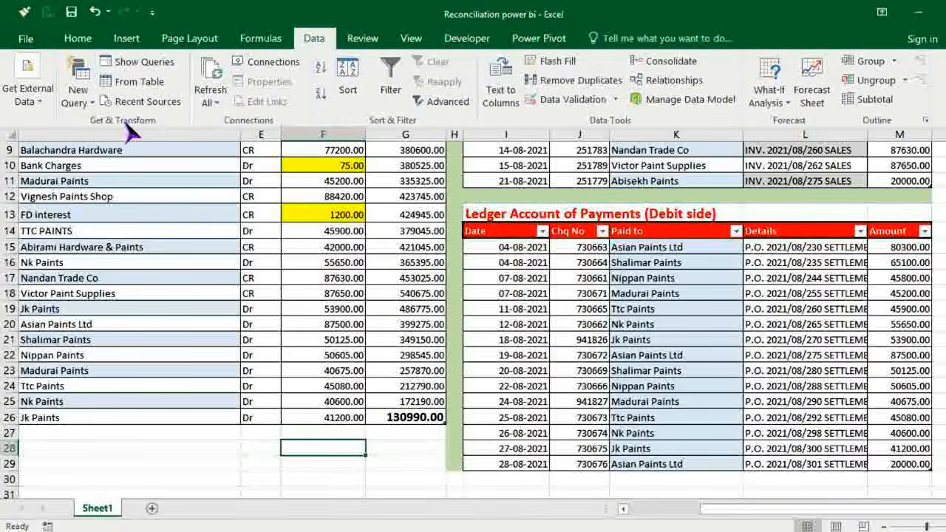
pyautogui.click(139, 84)
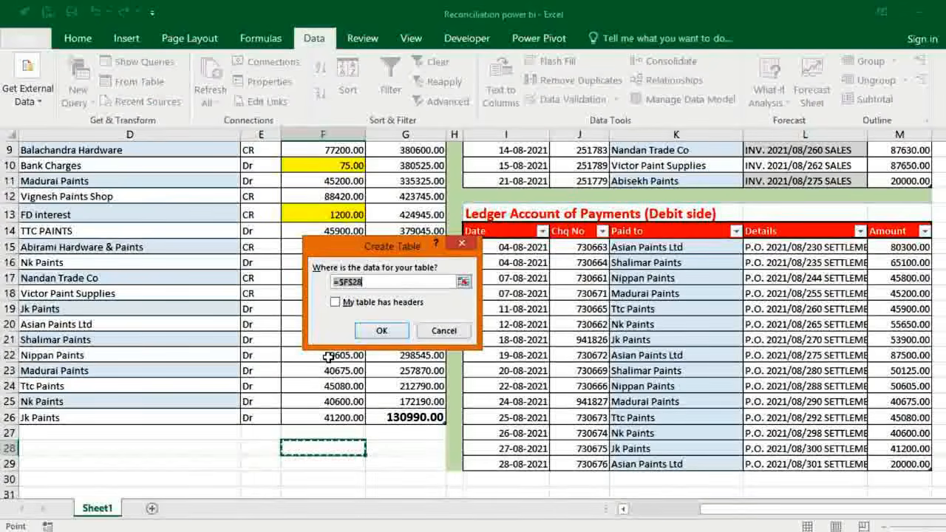
pyautogui.press('Escape')
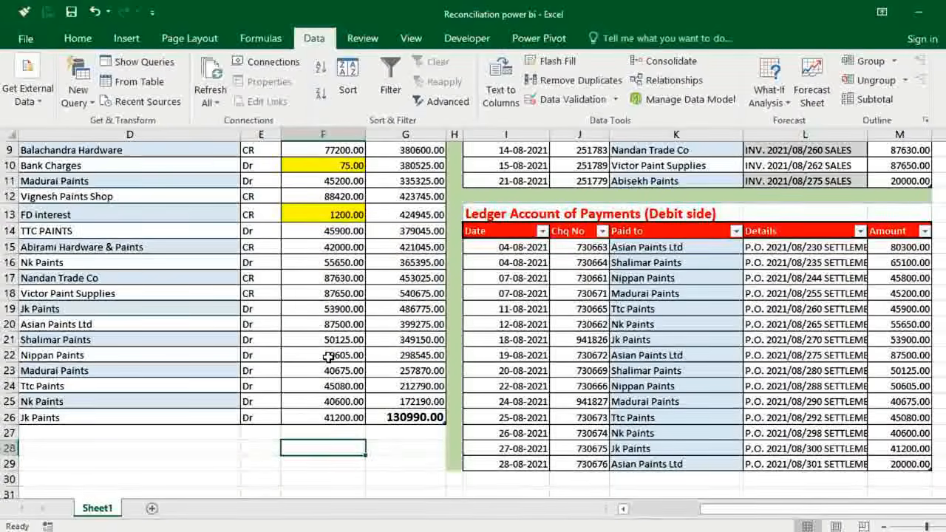
pyautogui.click(194, 212)
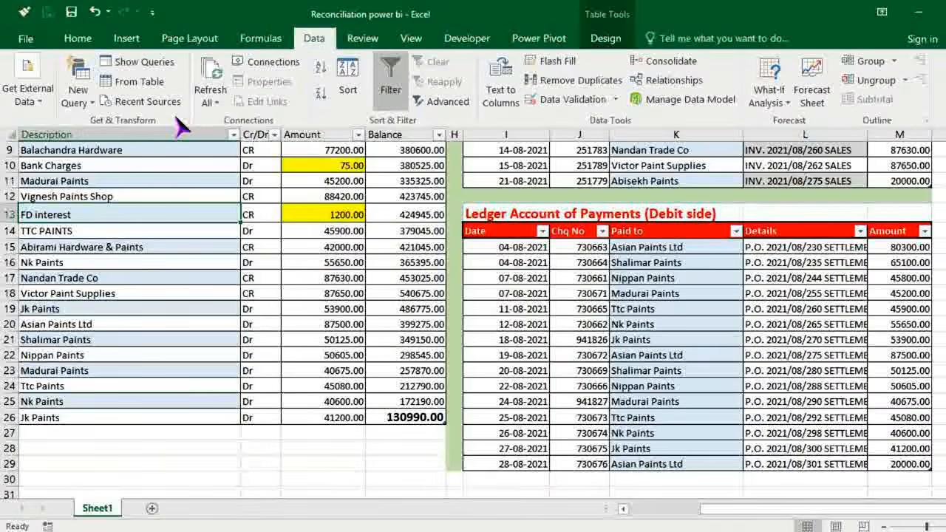
pyautogui.click(152, 85)
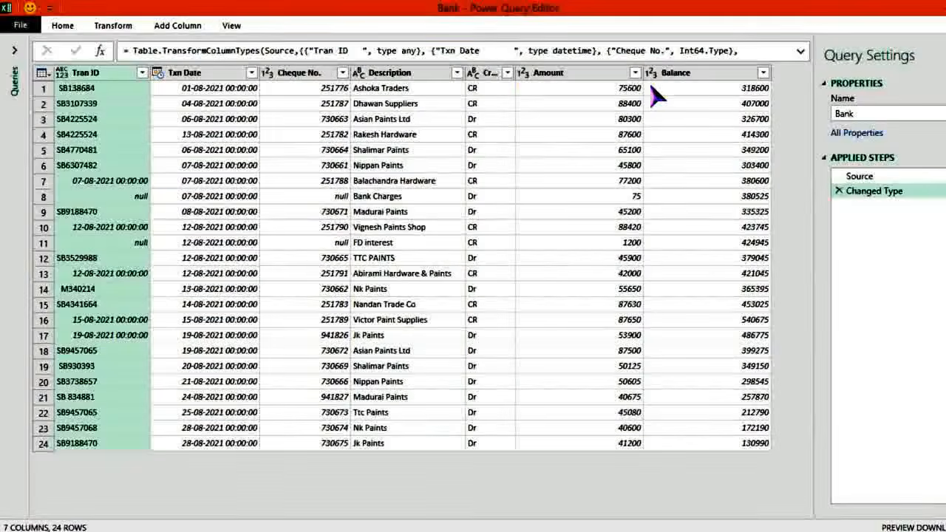
# Step: Remove the Balance column from the Bank query
pyautogui.click(697, 74)
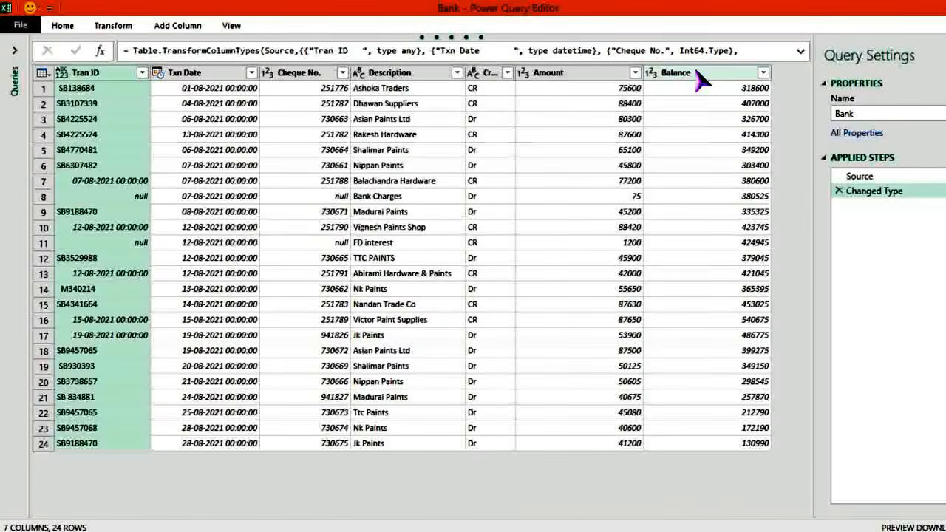
pyautogui.rightClick(697, 74)
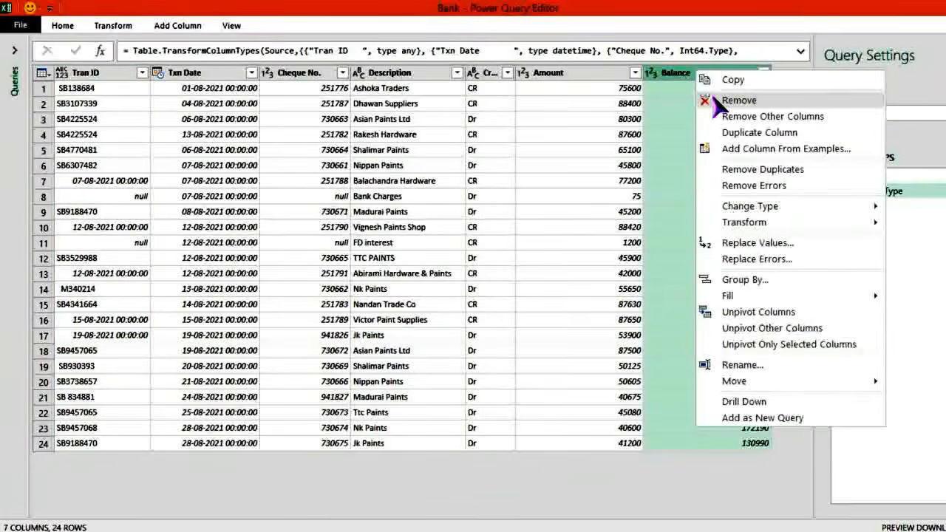
pyautogui.click(712, 99)
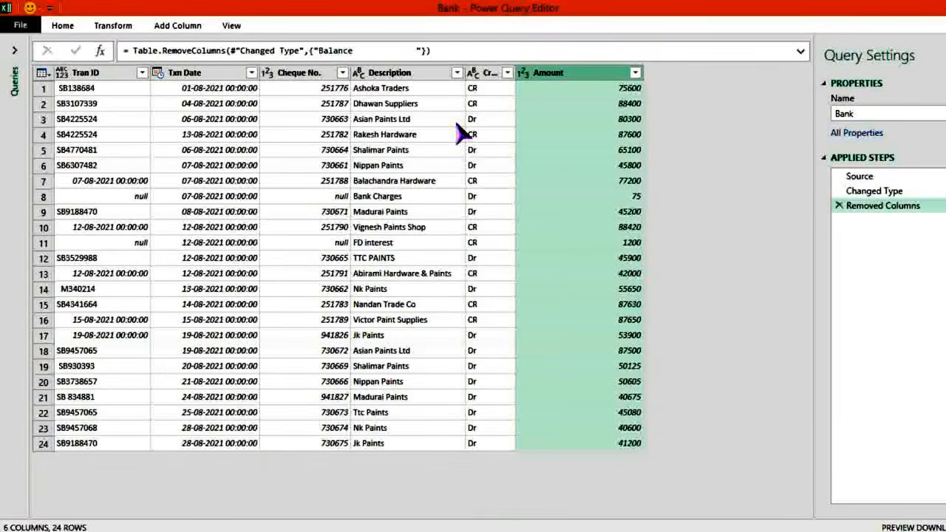
# Step: Close the query editor and load the Bank query as a connection only
pyautogui.click(23, 27)
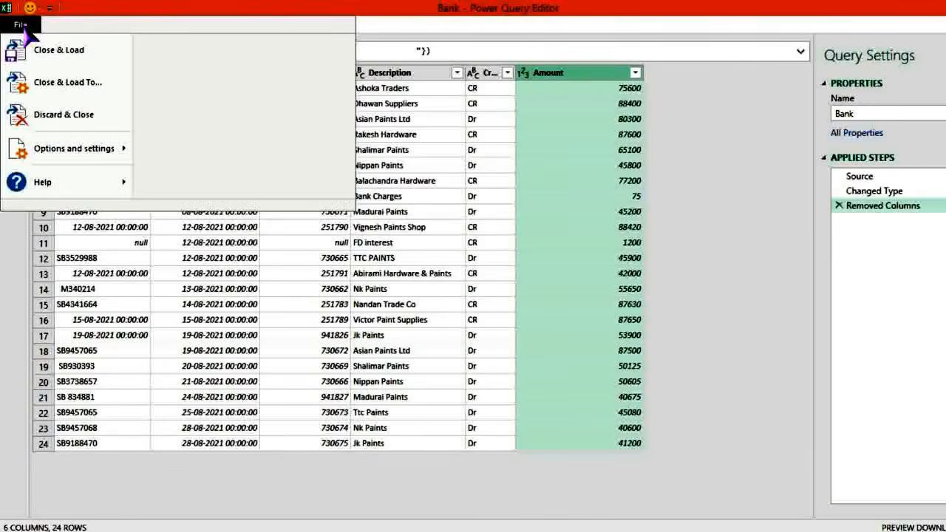
pyautogui.click(46, 82)
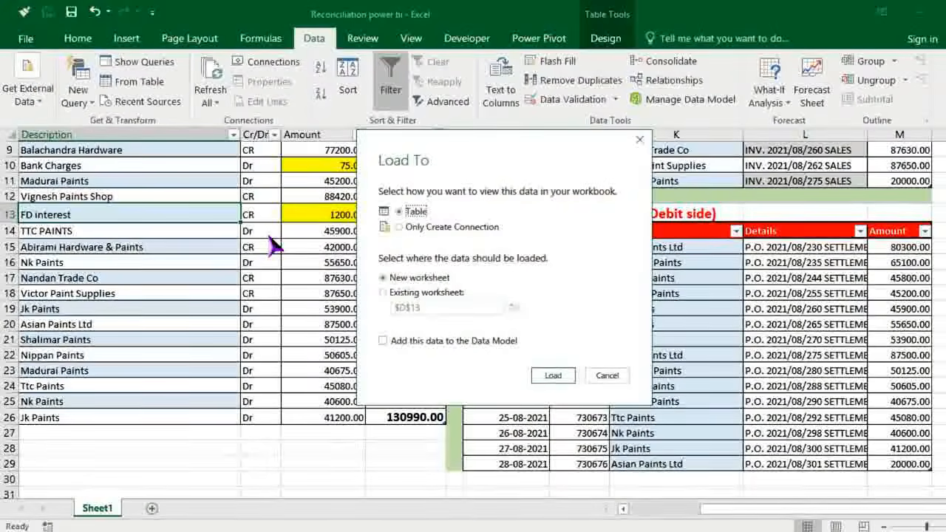
pyautogui.click(427, 227)
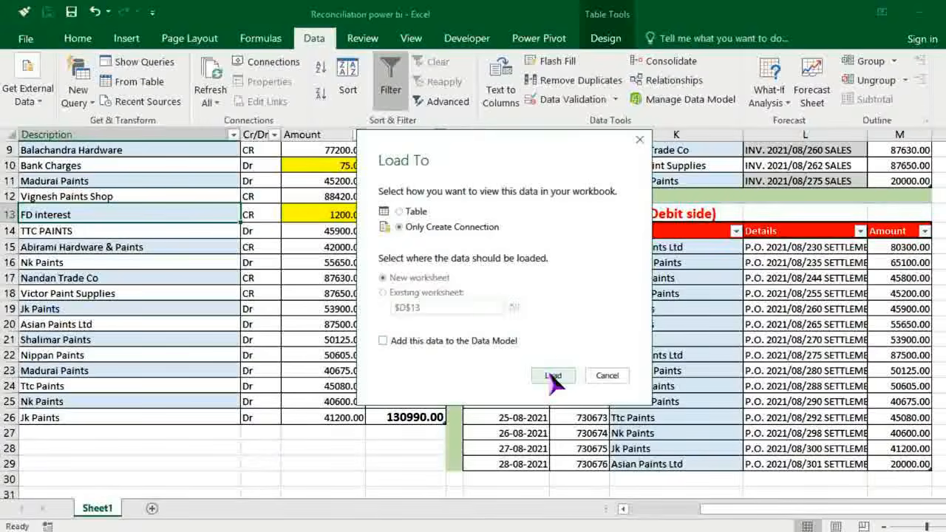
pyautogui.click(553, 377)
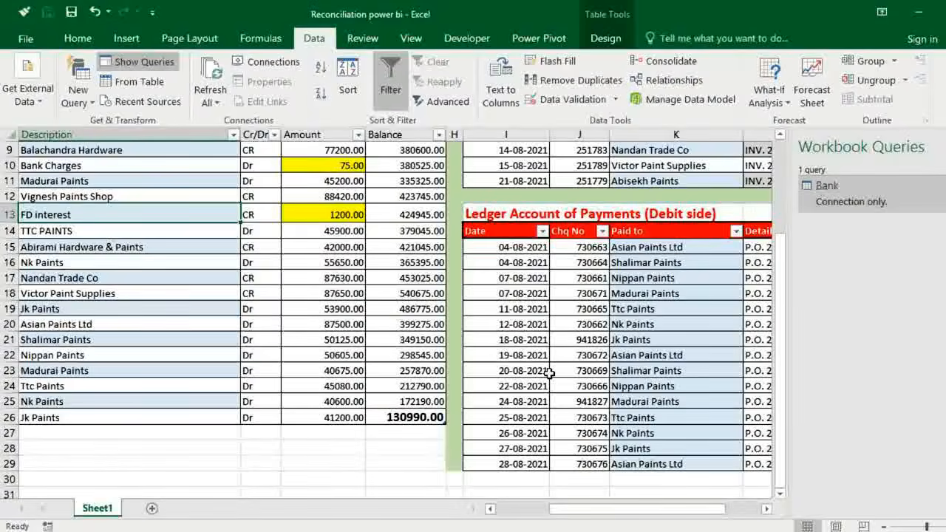
# Step: Start a merge query with Ledger_Debit as the first table and Bank as the second table
pyautogui.scroll(3, 550, 373)
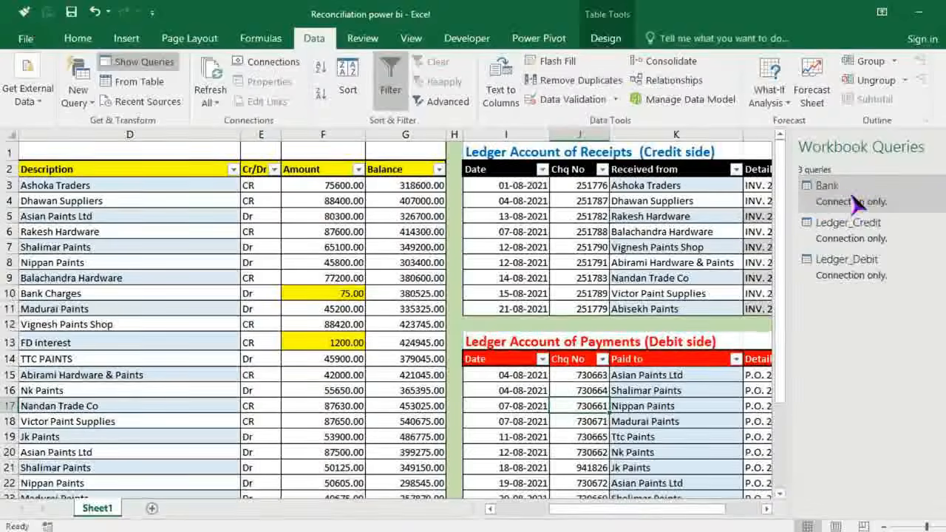
pyautogui.moveTo(858, 205)
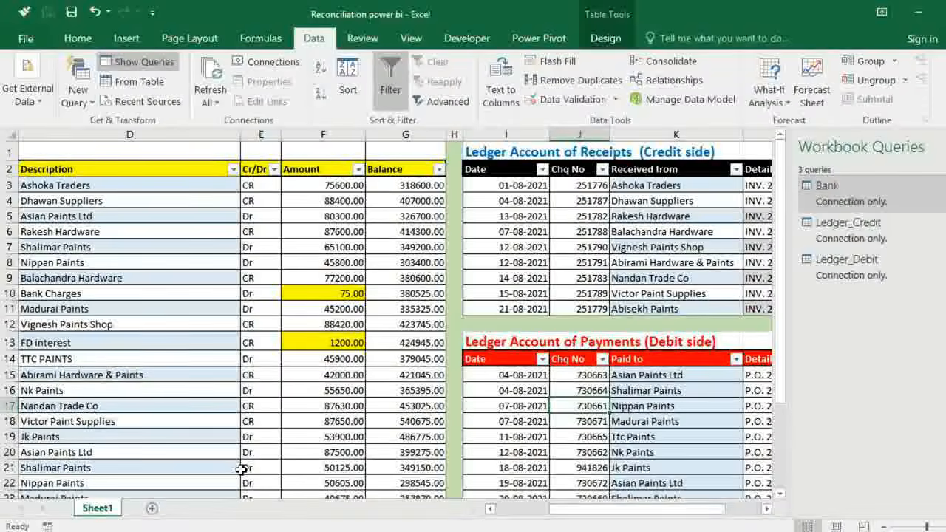
pyautogui.click(77, 104)
pyautogui.moveTo(147, 293)
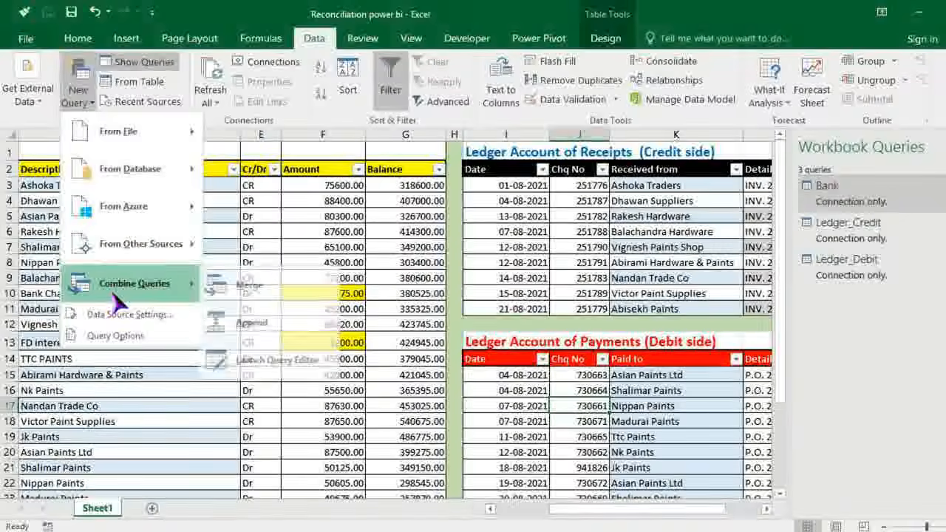
pyautogui.click(248, 289)
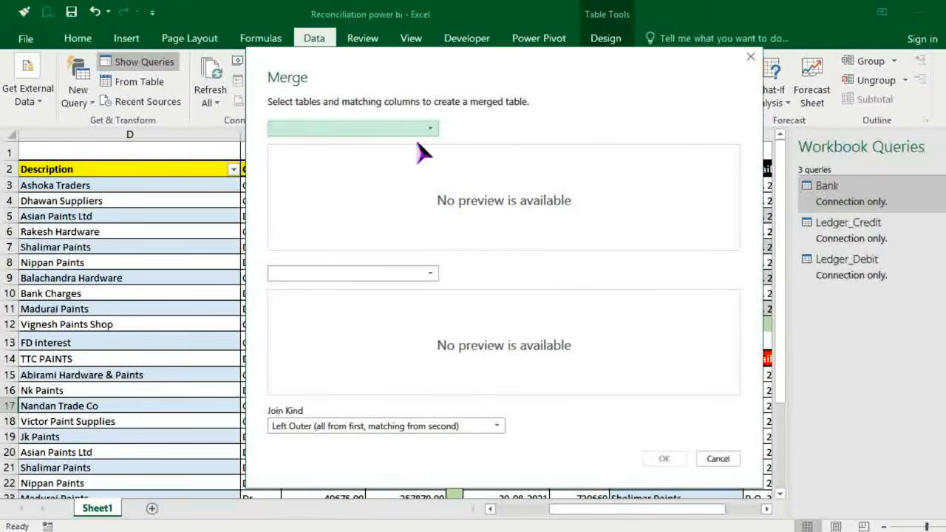
pyautogui.click(435, 131)
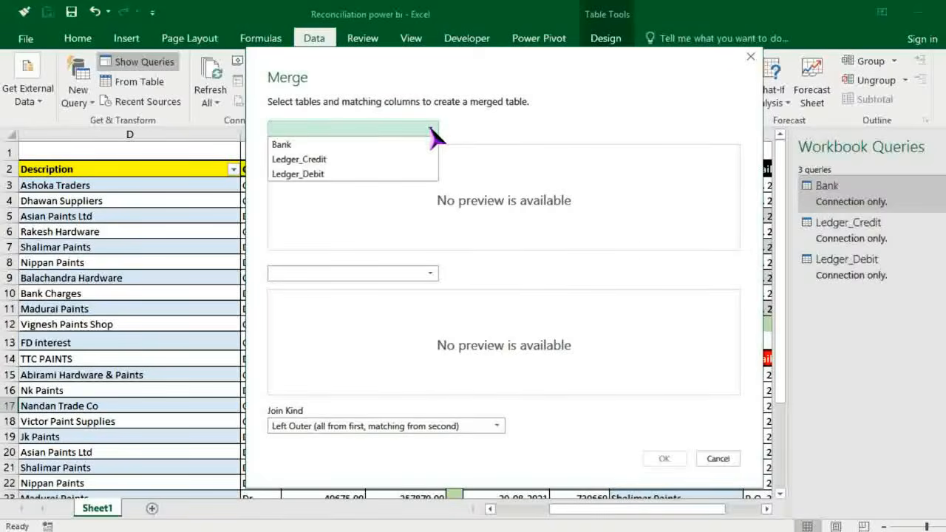
pyautogui.click(400, 176)
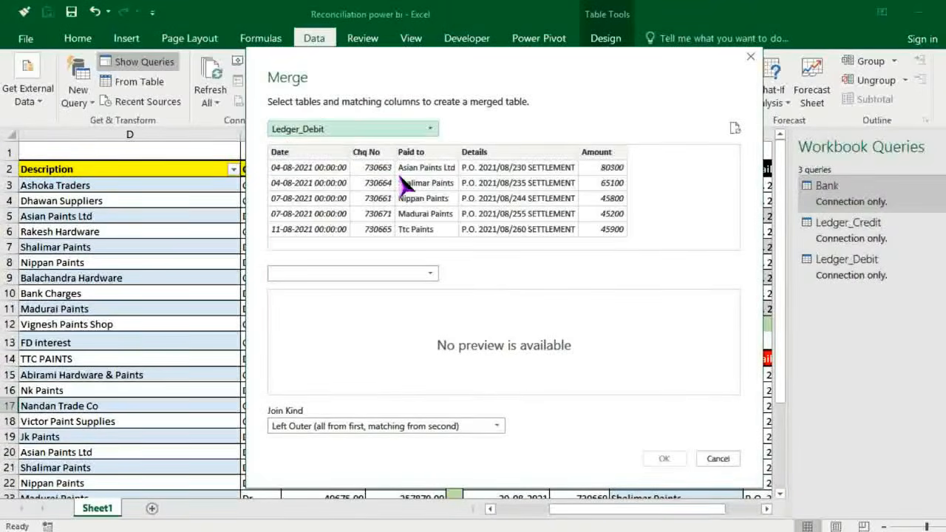
pyautogui.click(434, 275)
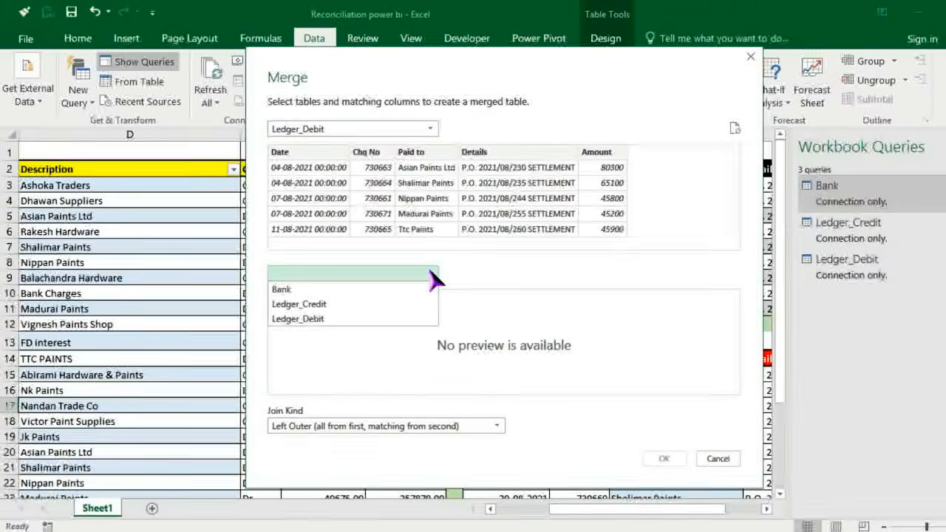
pyautogui.click(398, 292)
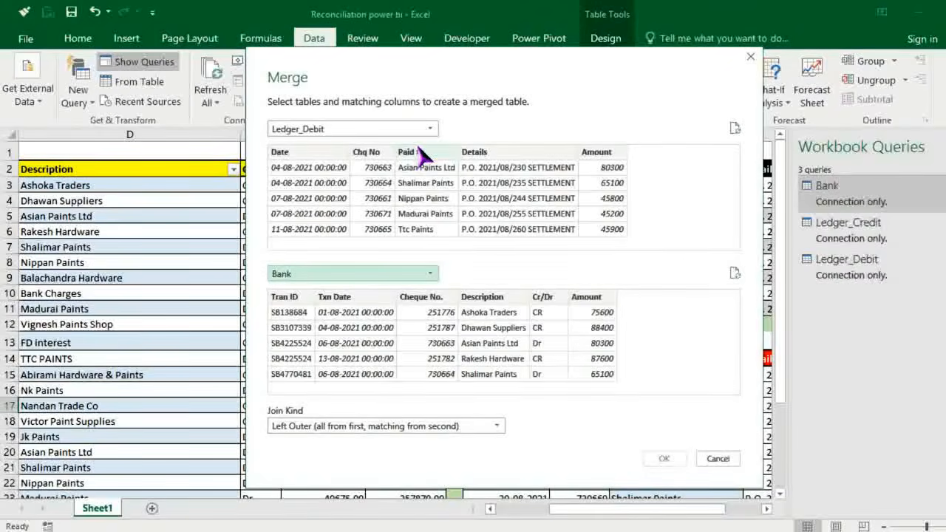
# Step: Match Ledger_Debit's Chq No column with Bank's Cheque No. column and create the left outer merge
pyautogui.click(373, 153)
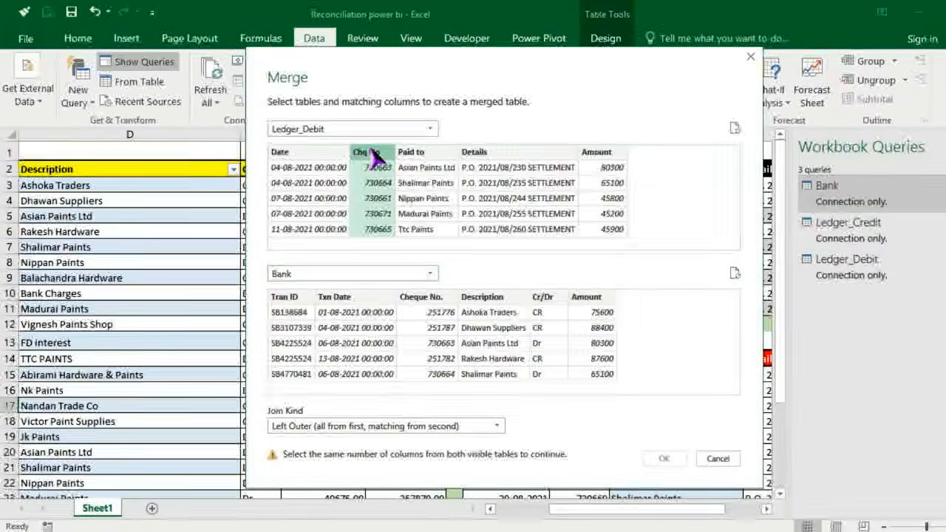
pyautogui.click(448, 298)
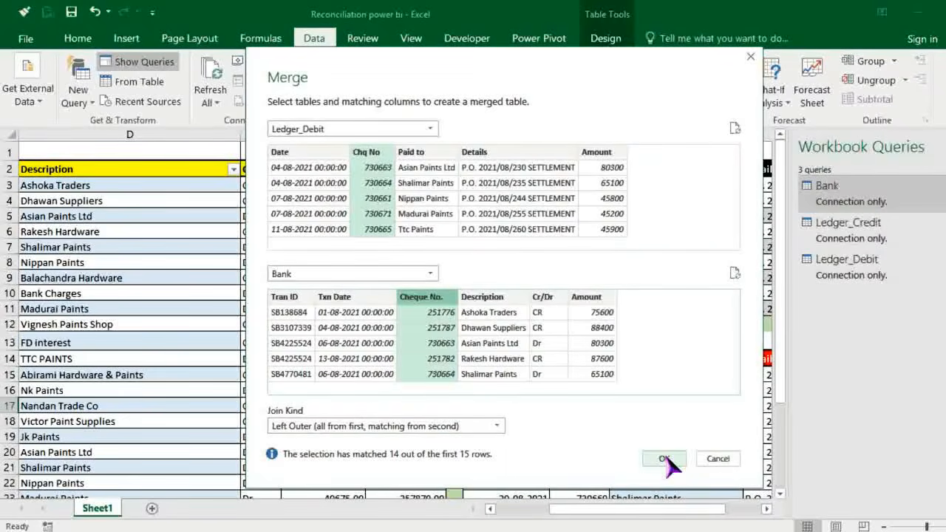
pyautogui.click(663, 459)
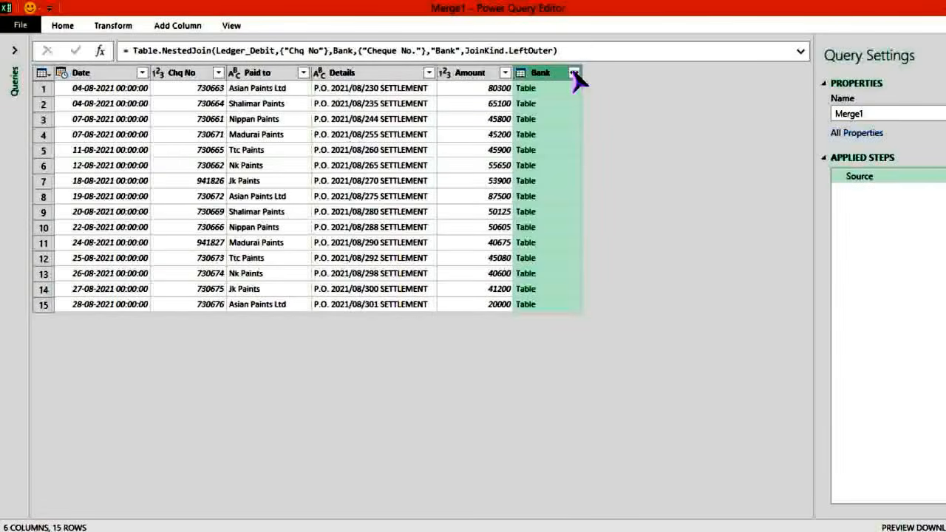
# Step: Expand the merged Bank column to include only its Amount field, keeping the original column name as prefix
pyautogui.click(574, 73)
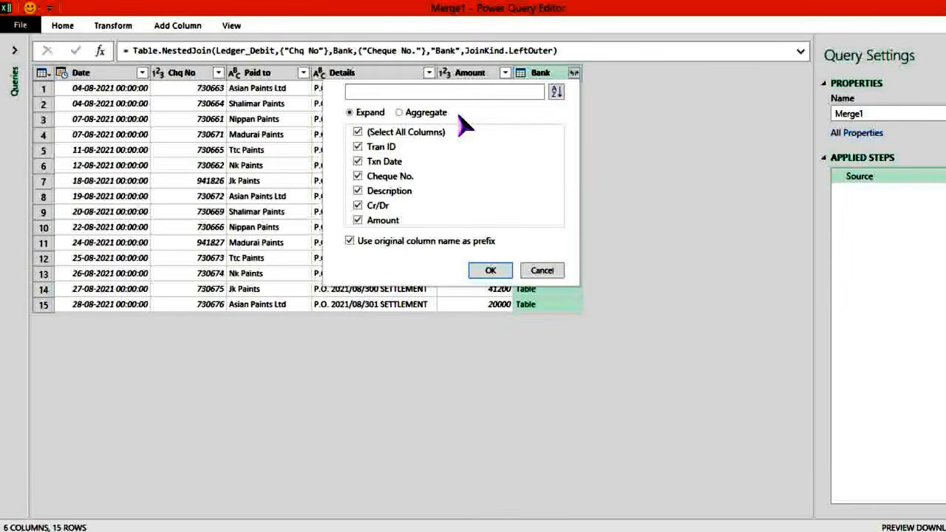
pyautogui.click(357, 132)
pyautogui.click(359, 221)
pyautogui.click(491, 271)
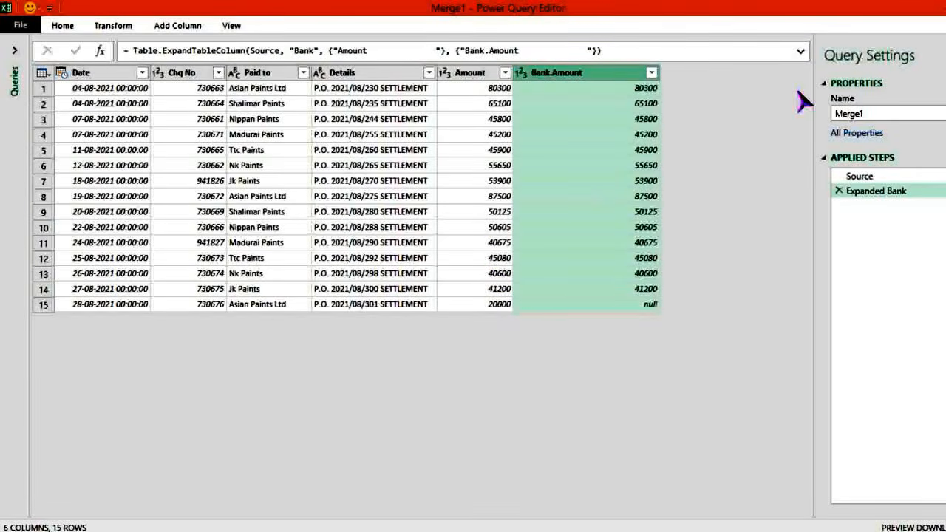
# Step: Rename the merged query as "Chqs issued But not presented"
pyautogui.click(876, 115)
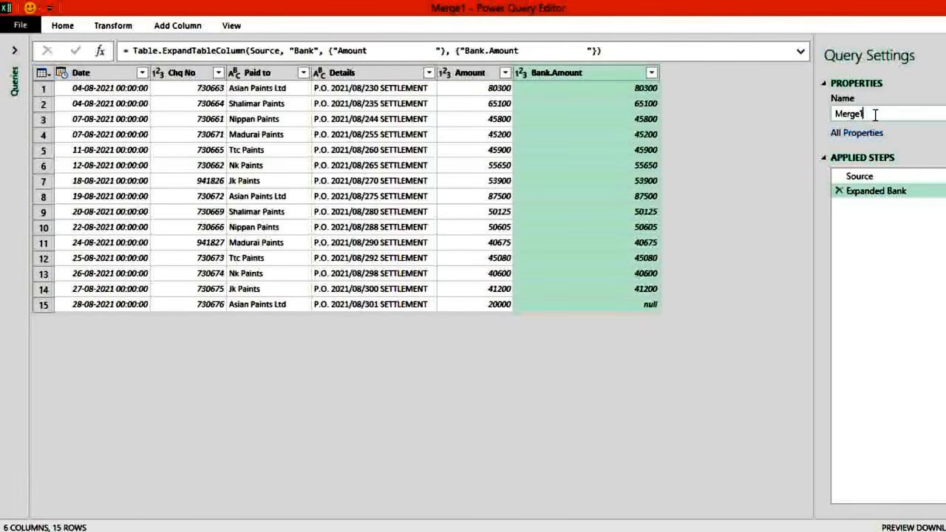
pyautogui.press('BackSpace')
pyautogui.press('BackSpace')
pyautogui.write('Chq')
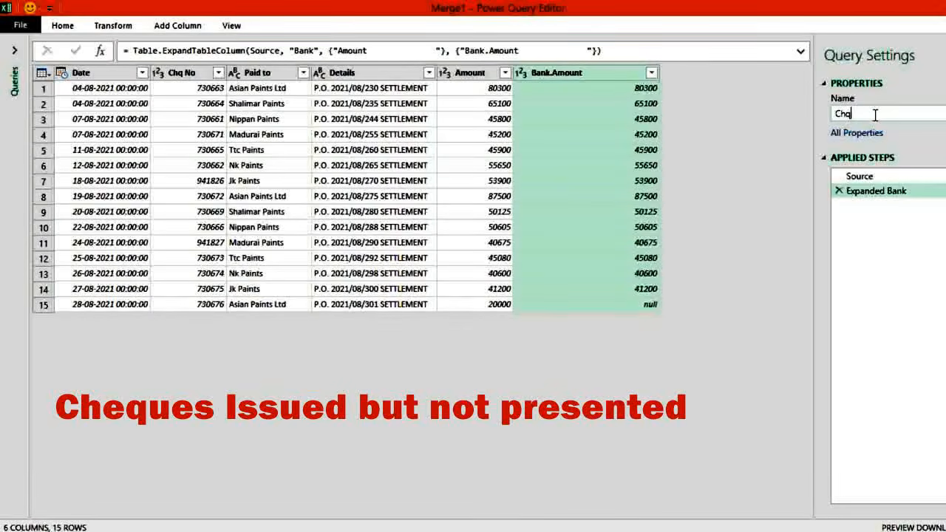
pyautogui.write('s issued')
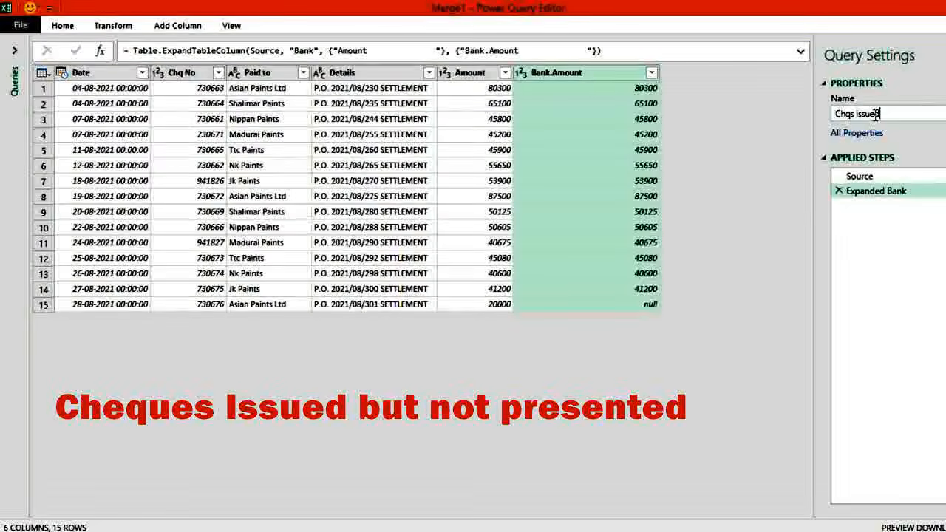
pyautogui.write(' Bur')
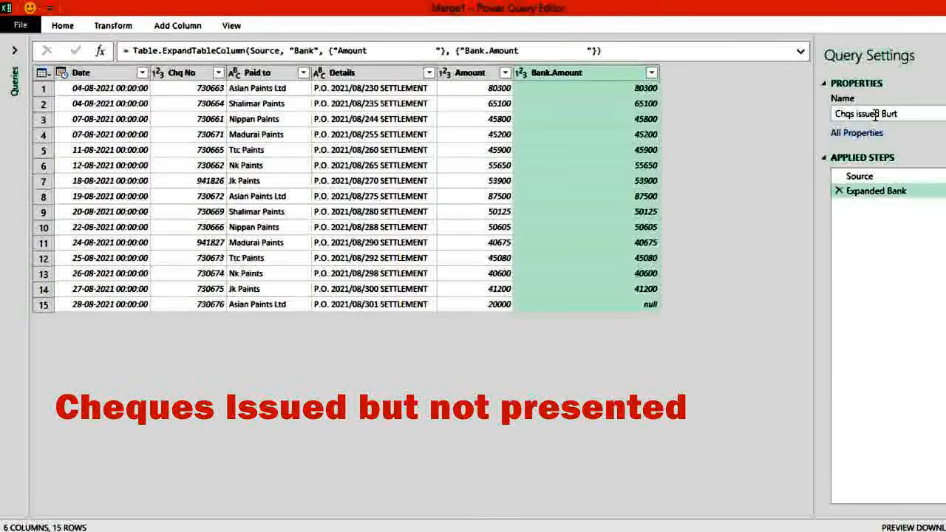
pyautogui.press('BackSpace')
pyautogui.write('t n')
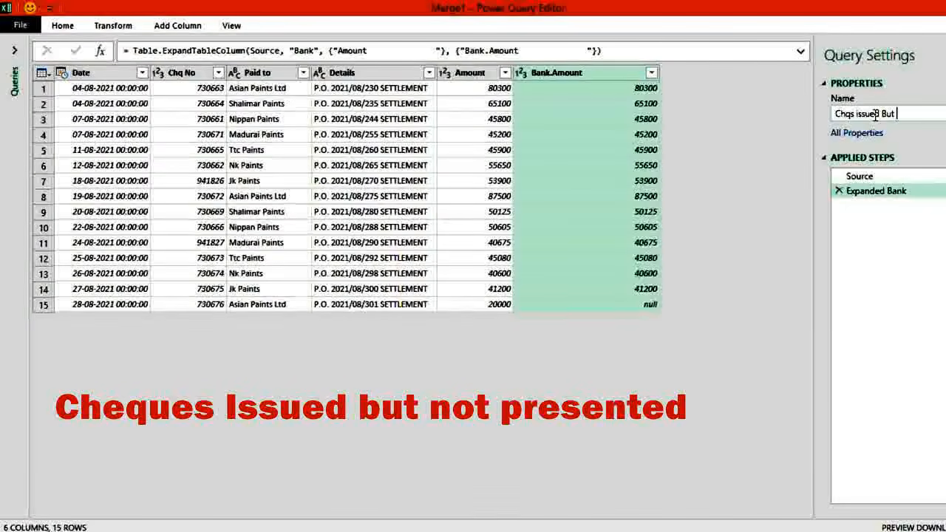
pyautogui.write('ot present')
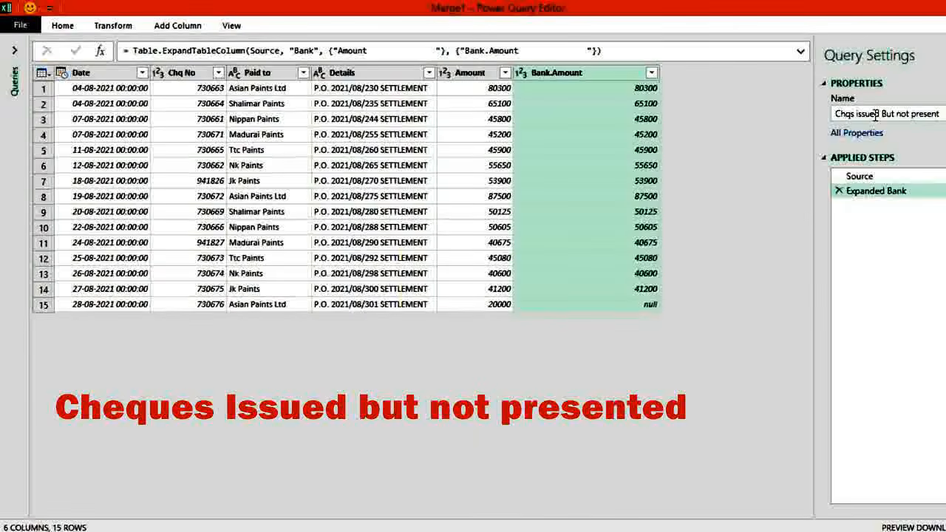
pyautogui.write('ed')
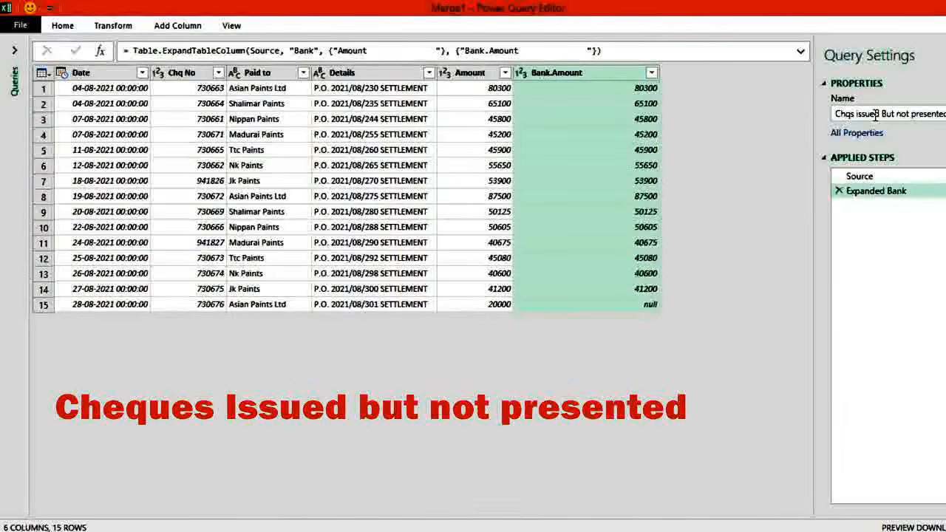
# Step: Filter the Bank.Amount column to keep only the null rows
pyautogui.click(654, 82)
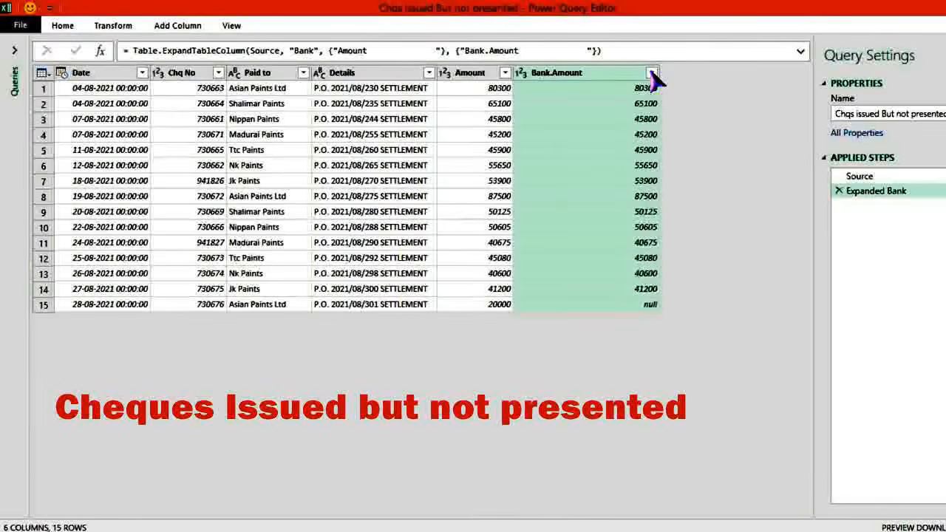
pyautogui.click(652, 74)
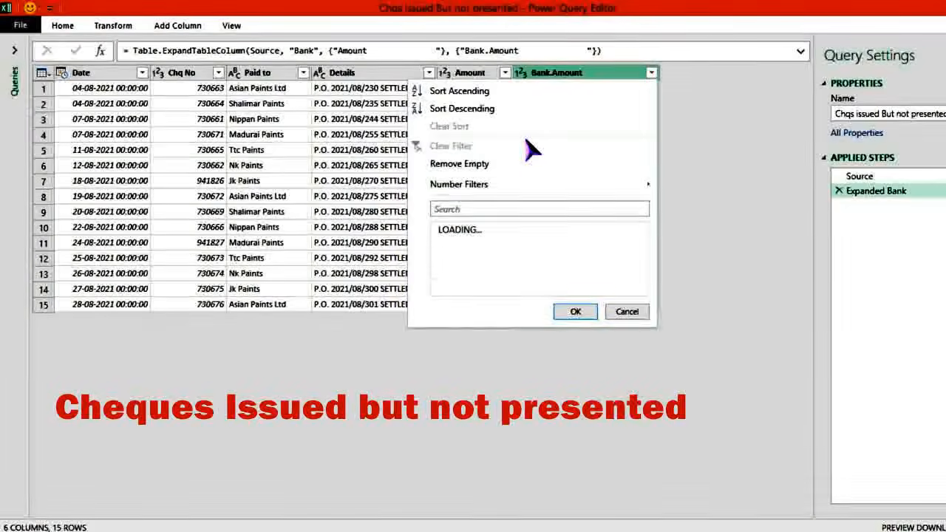
pyautogui.click(454, 231)
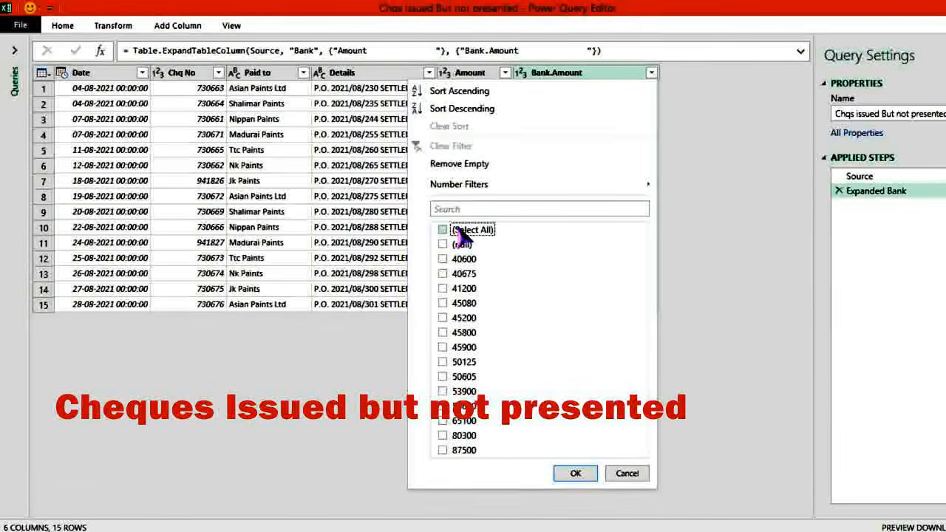
pyautogui.click(444, 244)
pyautogui.click(576, 473)
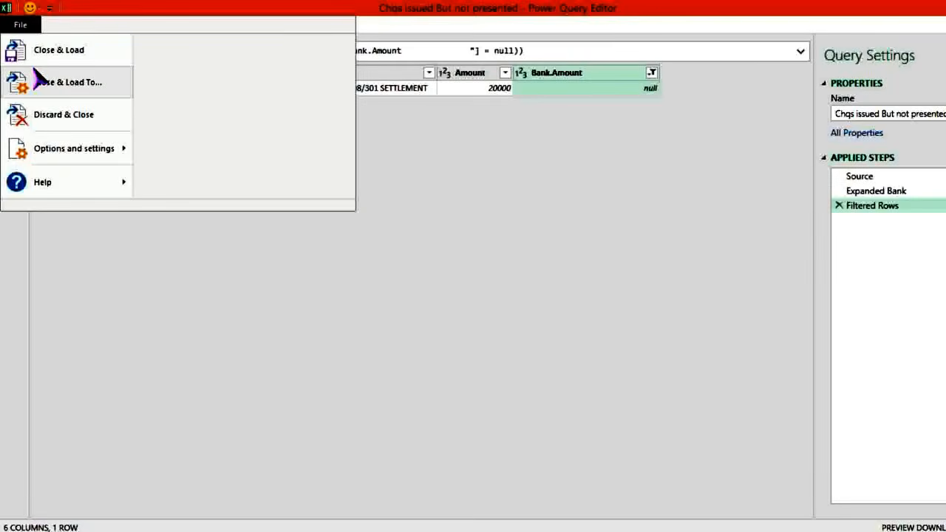
# Step: Close the query editor and load the unpresented cheques query as a connection only
pyautogui.click(44, 85)
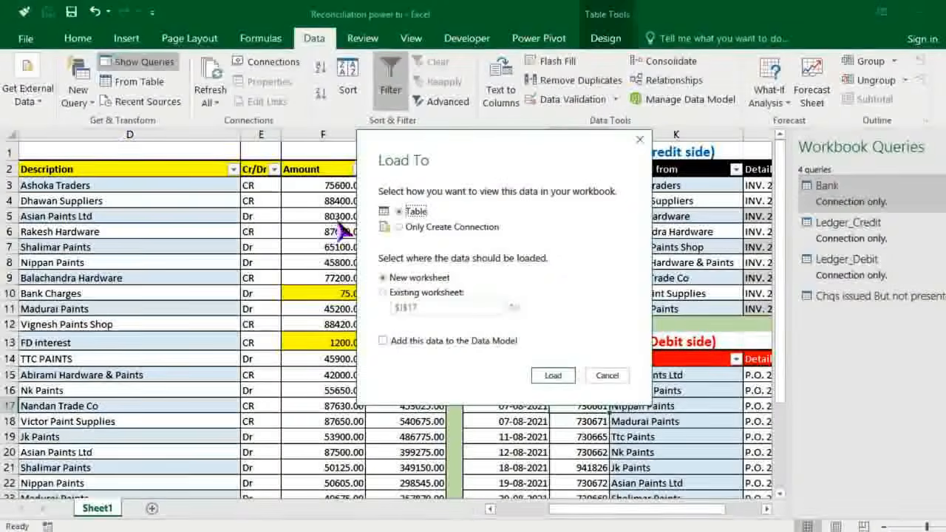
pyautogui.click(400, 228)
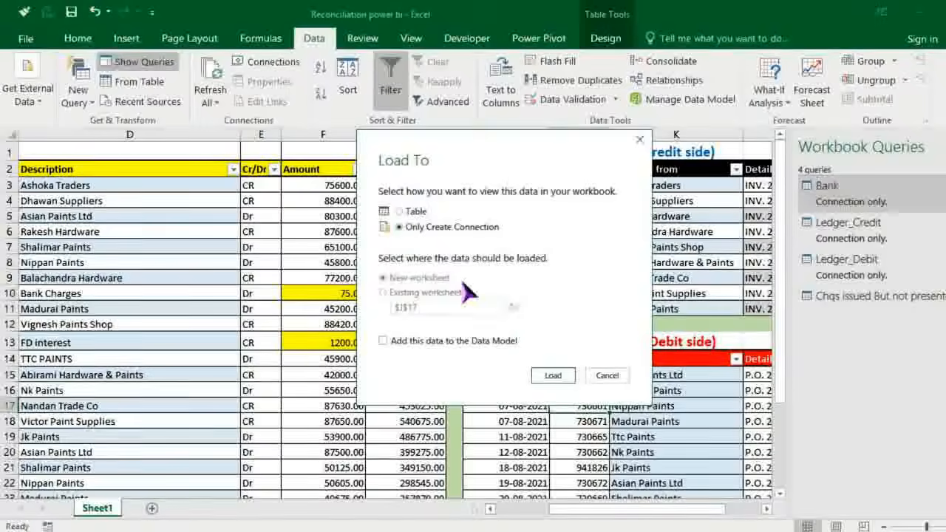
pyautogui.click(554, 377)
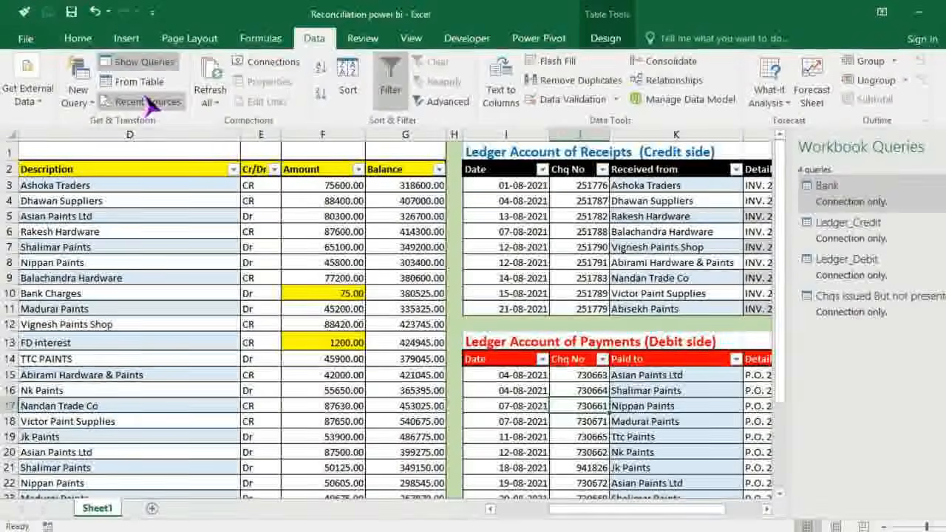
# Step: Create a merge query of Ledger_Credit with Bank, matching the Chq No column to Cheque No
pyautogui.click(81, 88)
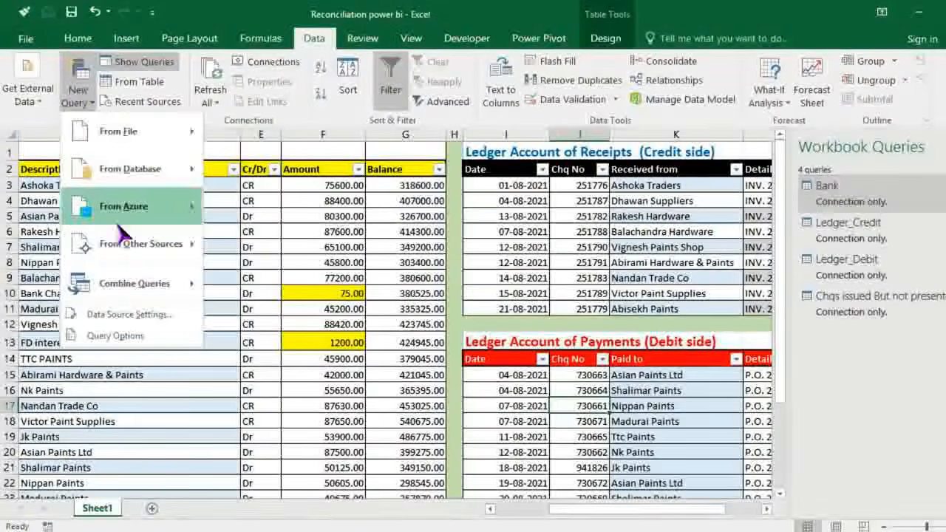
pyautogui.moveTo(137, 292)
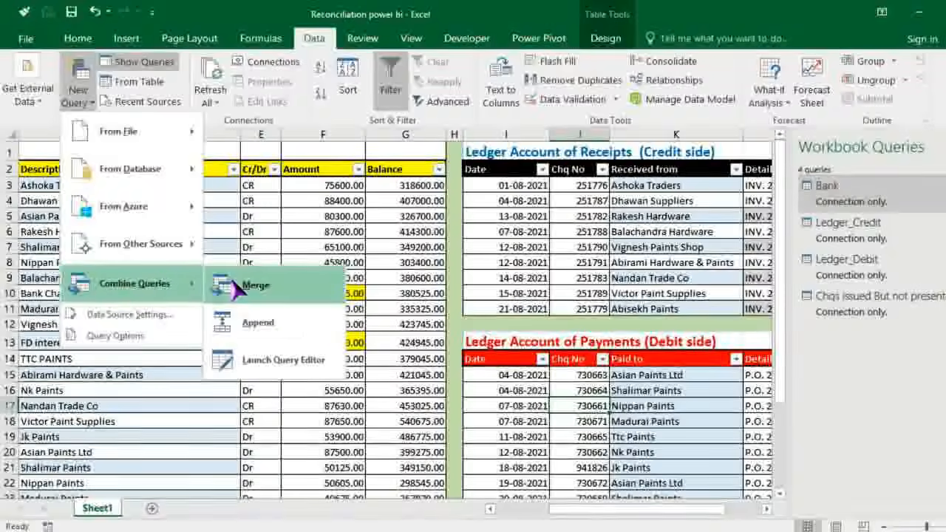
pyautogui.click(237, 289)
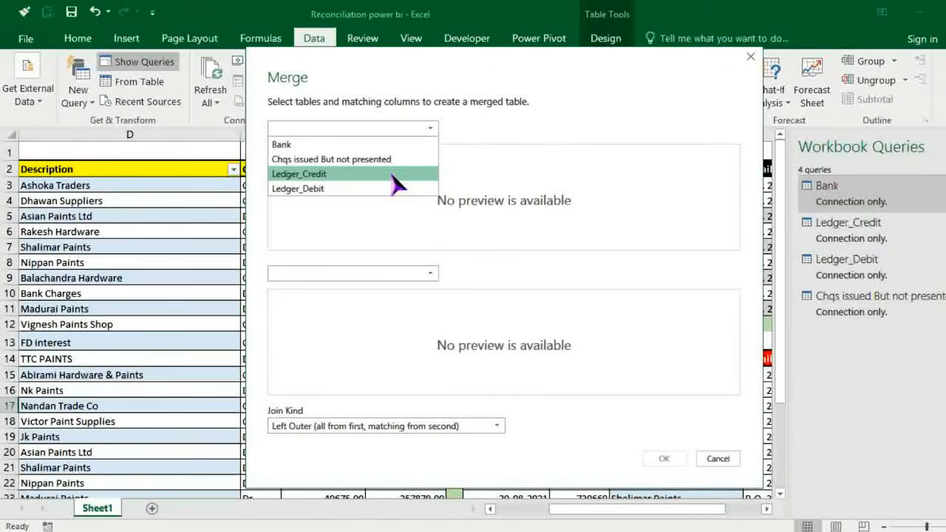
pyautogui.click(432, 275)
pyautogui.click(405, 290)
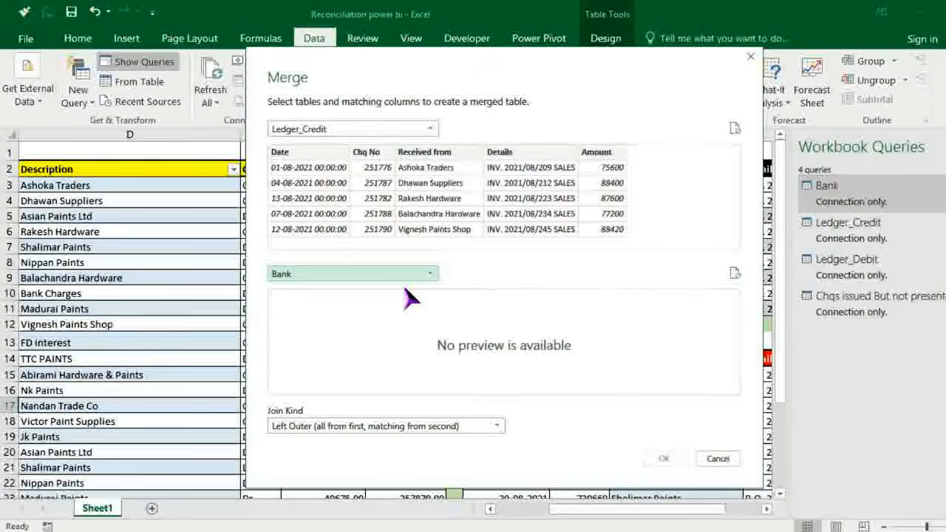
pyautogui.click(370, 155)
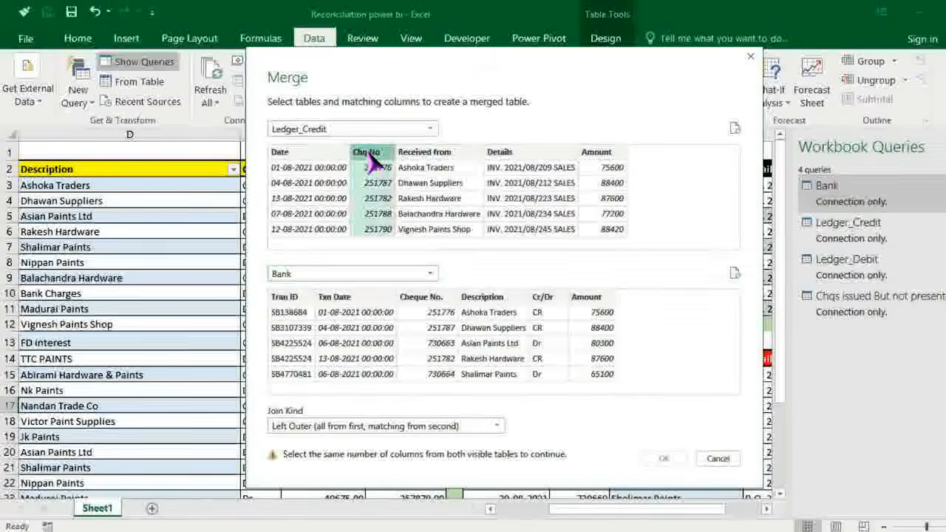
pyautogui.click(427, 309)
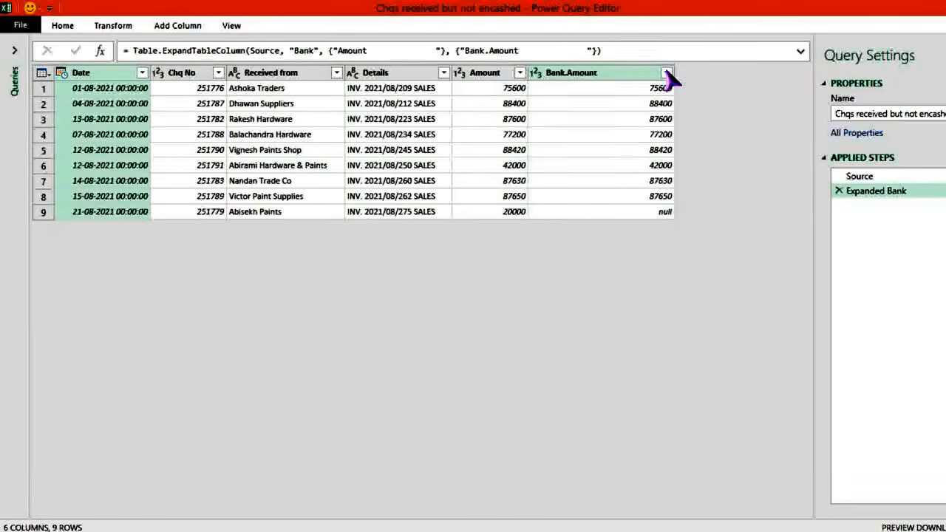
# Step: Filter Bank.Amount in the "Chqs received but not encashed" query to keep only null rows
pyautogui.click(667, 74)
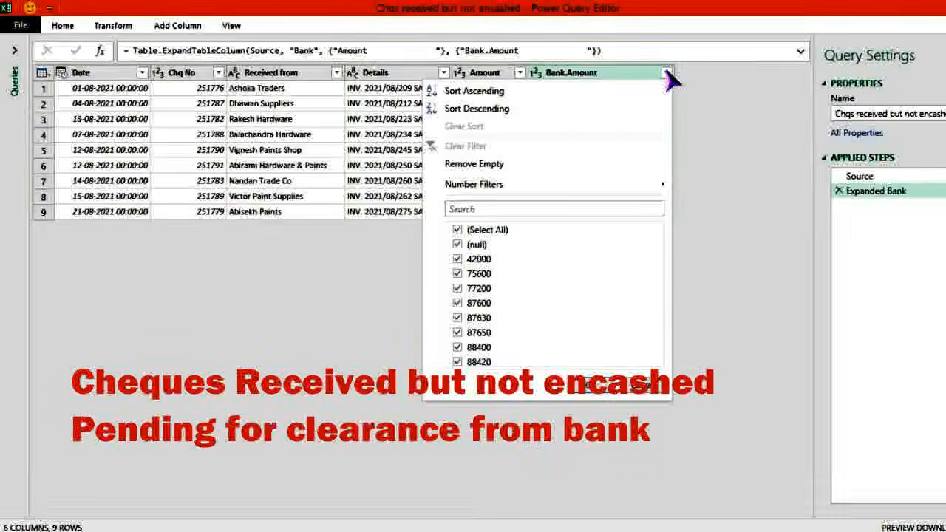
pyautogui.click(464, 229)
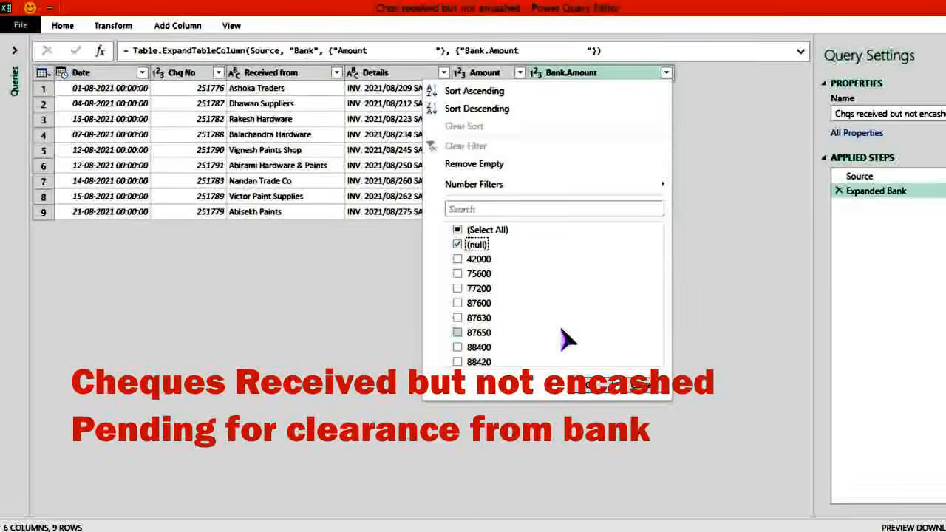
pyautogui.click(597, 389)
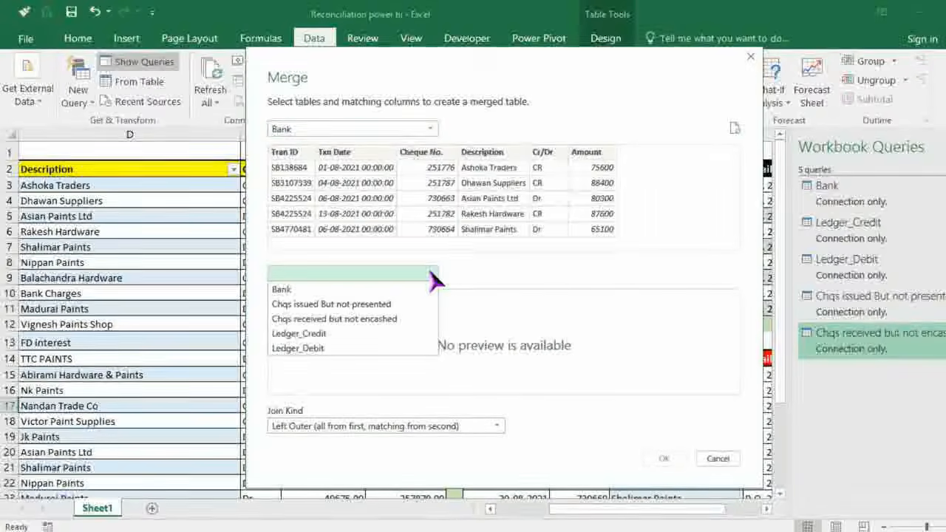
# Step: Merge Bank with Ledger_Debit as the second table, matching Cheque No. to Chq No, and expand only Ledger_Debit's Amount field
pyautogui.click(386, 360)
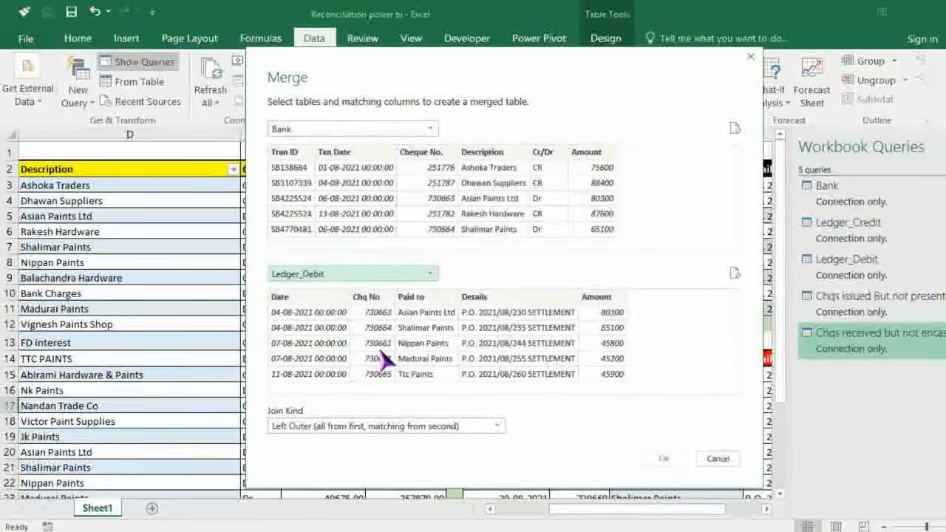
pyautogui.click(429, 152)
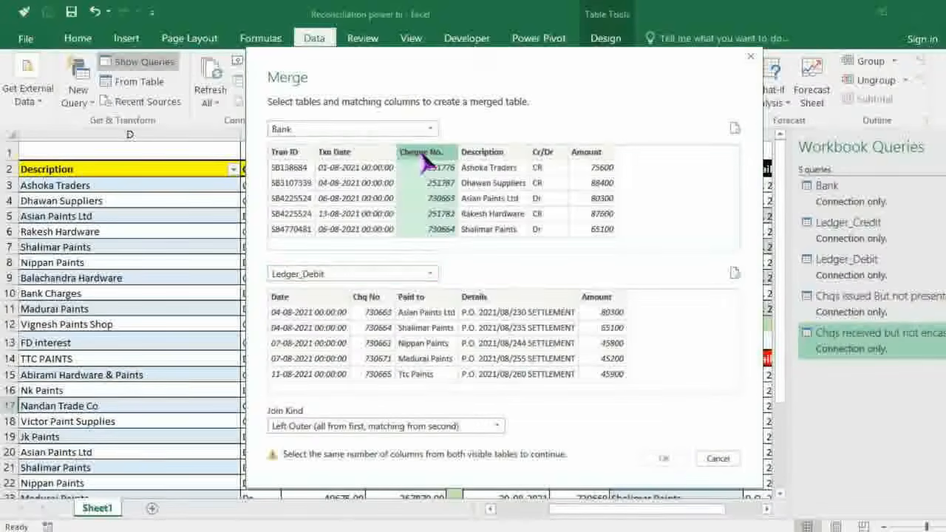
pyautogui.click(374, 298)
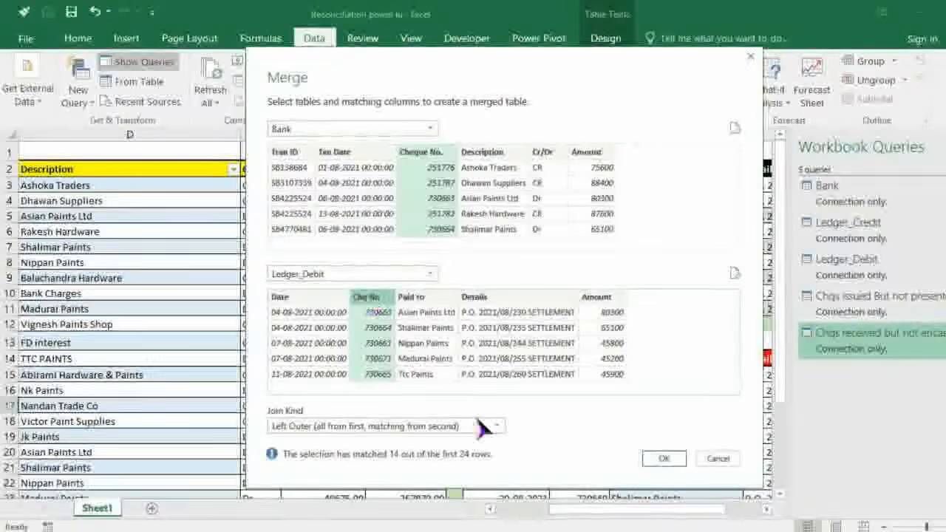
pyautogui.click(666, 459)
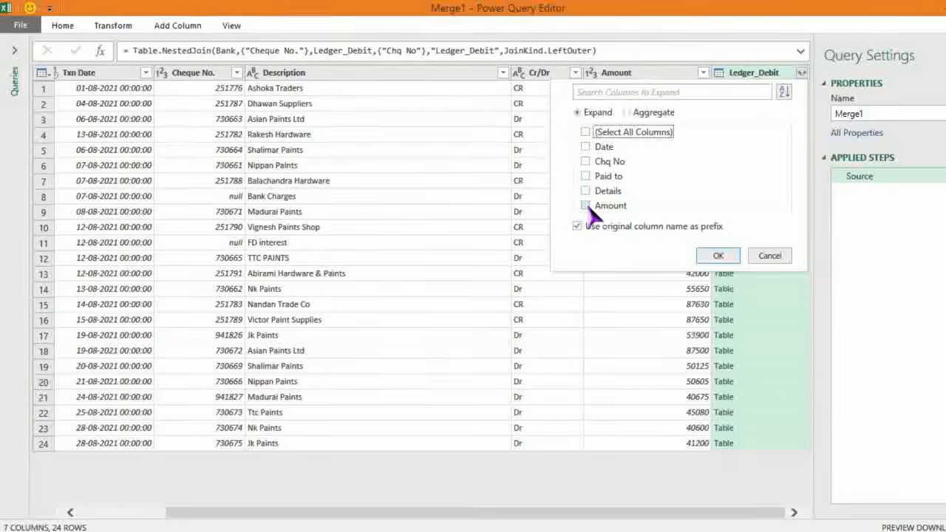
pyautogui.click(586, 206)
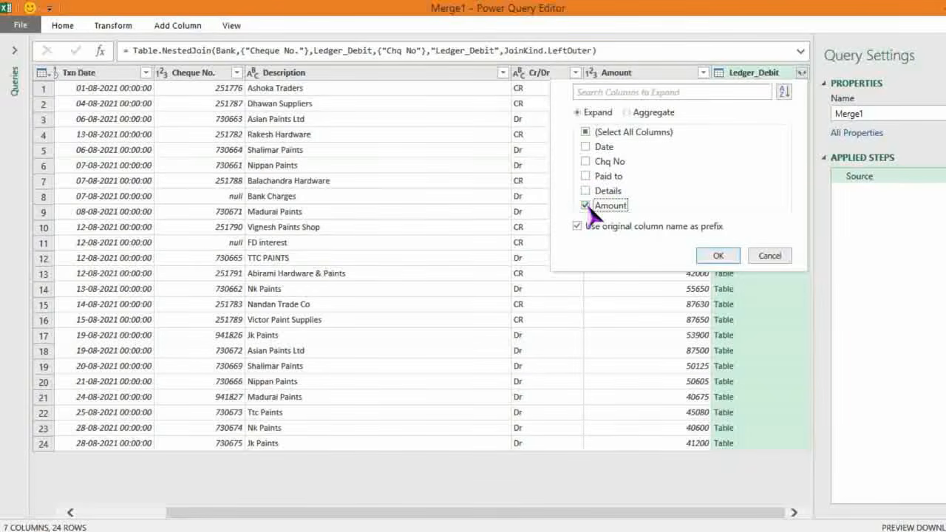
pyautogui.click(720, 255)
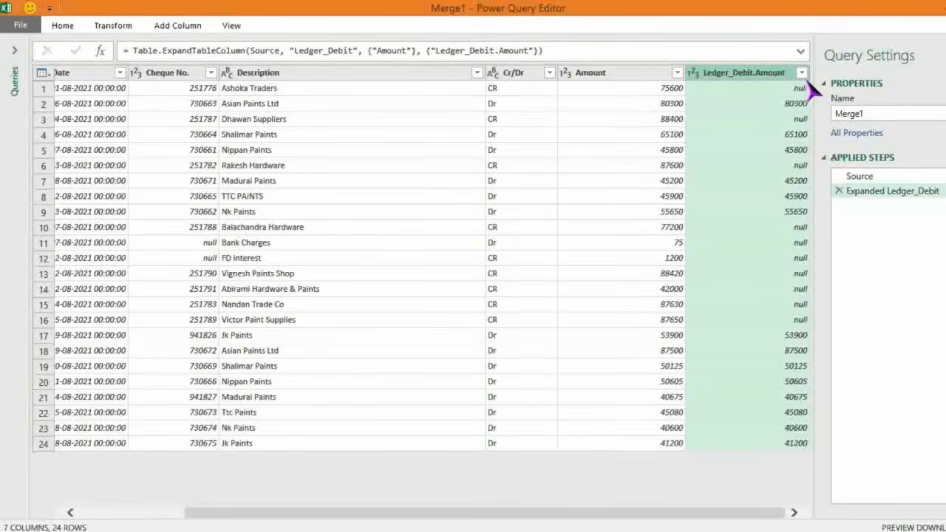
# Step: Rename the merged query as Bank_Ledger_Debit
pyautogui.click(873, 115)
pyautogui.press('BackSpace')
pyautogui.press('BackSpace')
pyautogui.press('BackSpace')
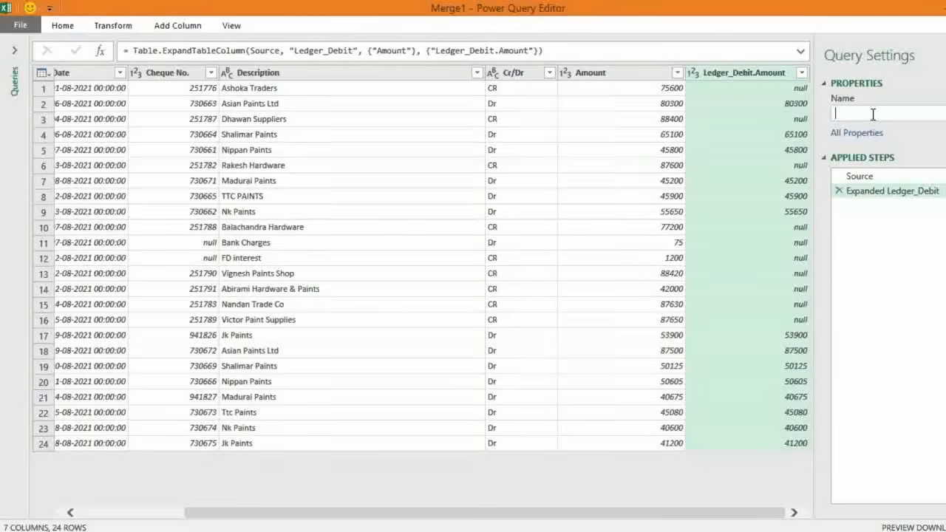
pyautogui.write('Bank')
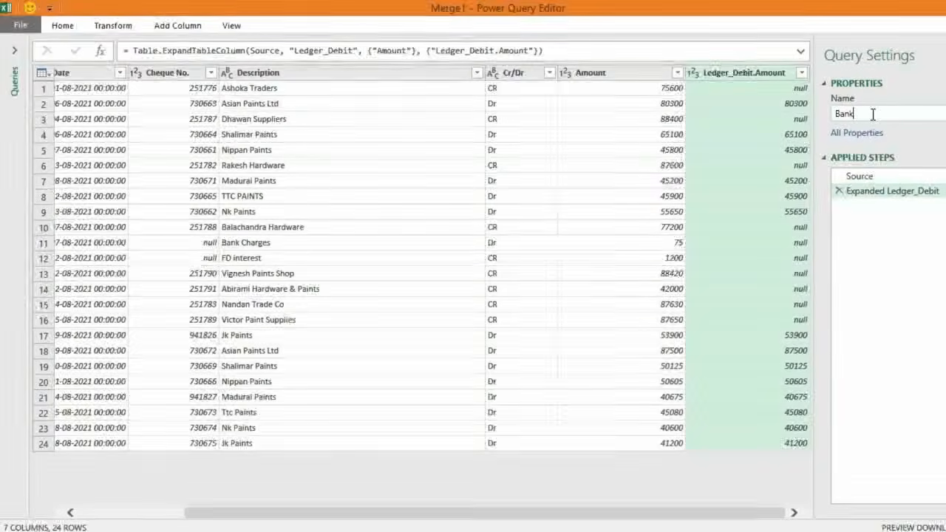
pyautogui.write('_Ledger')
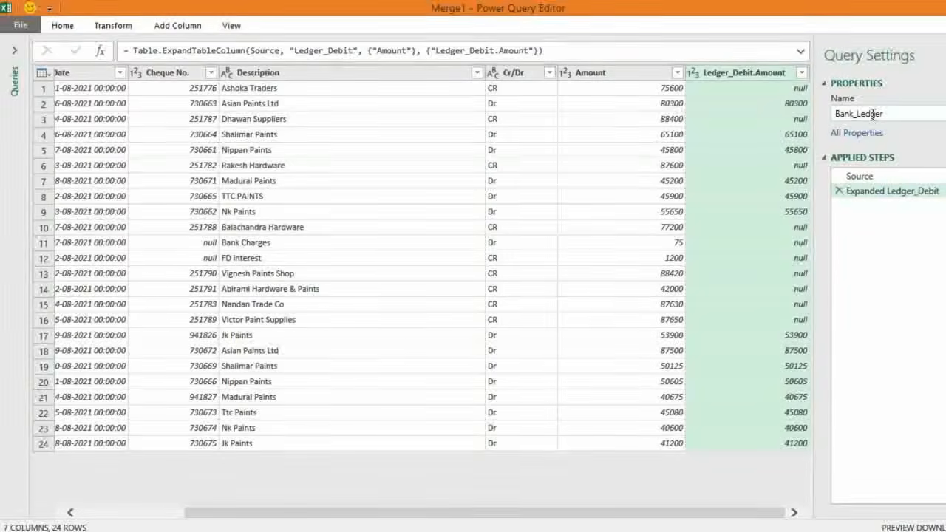
pyautogui.write('_Debit')
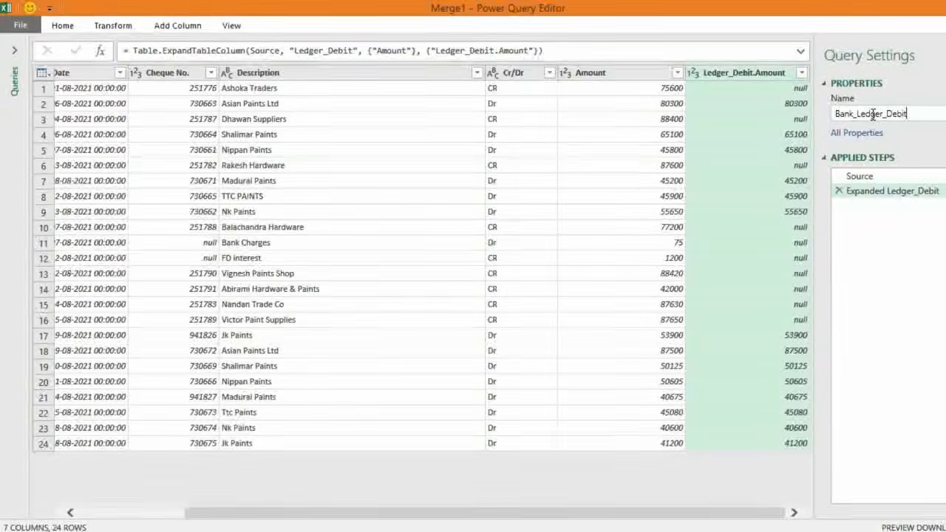
# Step: Close the query editor and load the Bank_Ledger_Debit query as a connection only
pyautogui.click(22, 26)
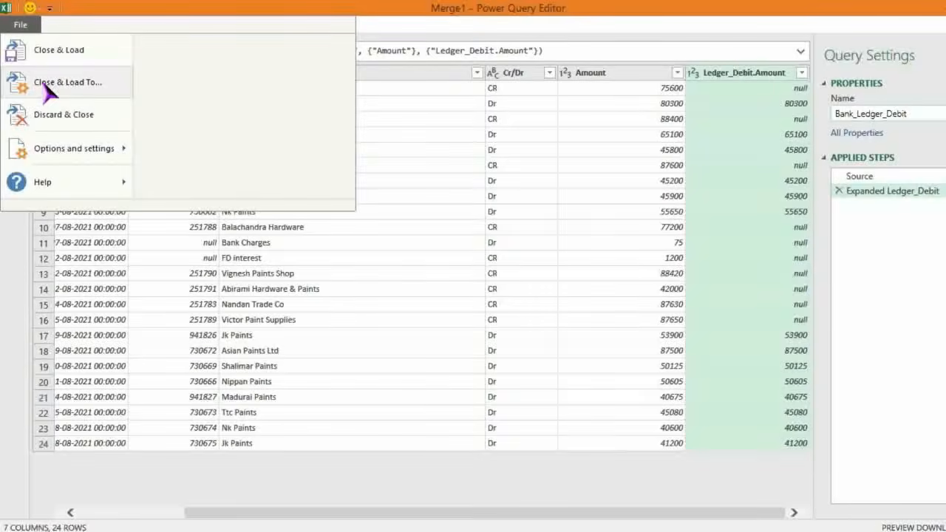
pyautogui.click(65, 82)
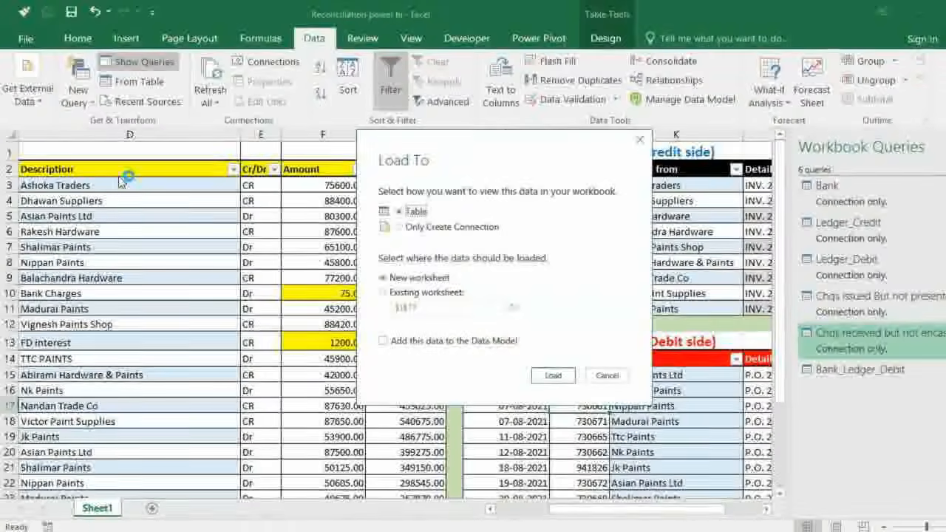
pyautogui.click(399, 227)
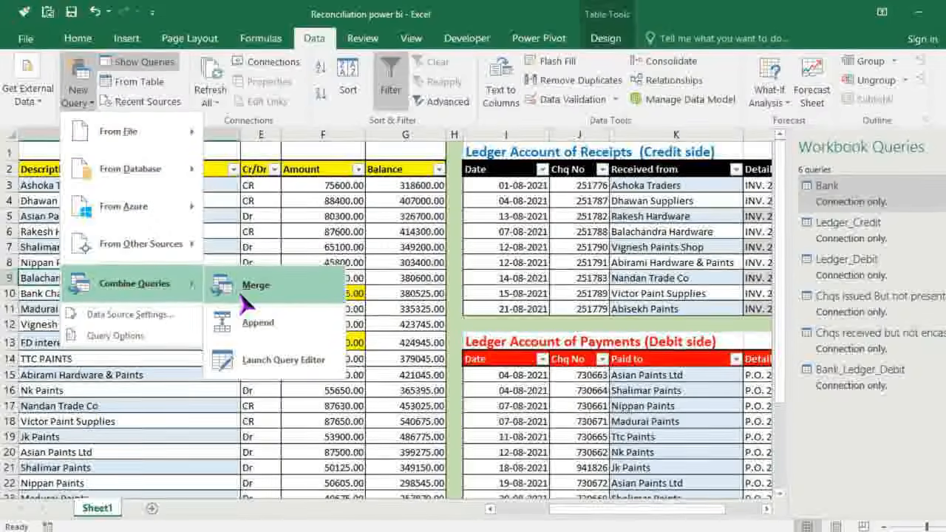
# Step: Merge Bank_Ledger_Debit with Ledger_Credit, matching Cheque No. to Chq No, and expand only Ledger_Credit's Amount field
pyautogui.click(241, 295)
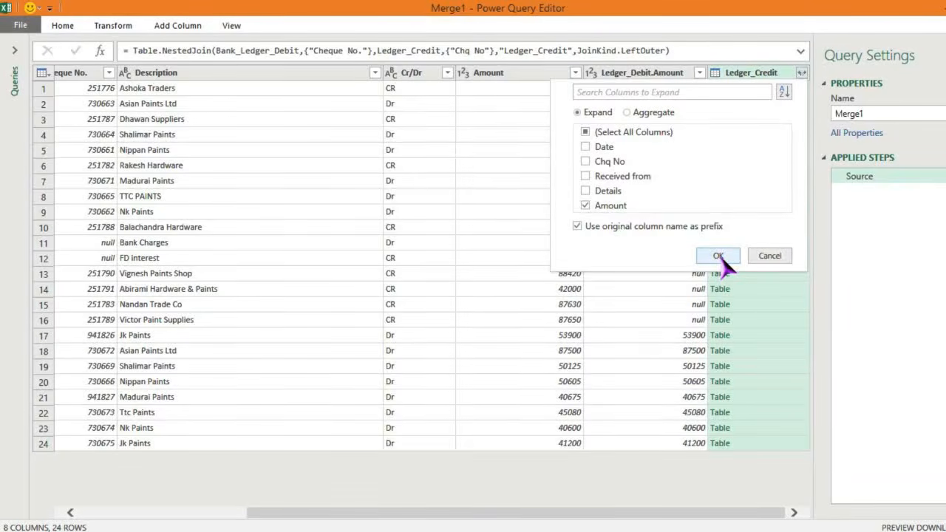
pyautogui.click(718, 257)
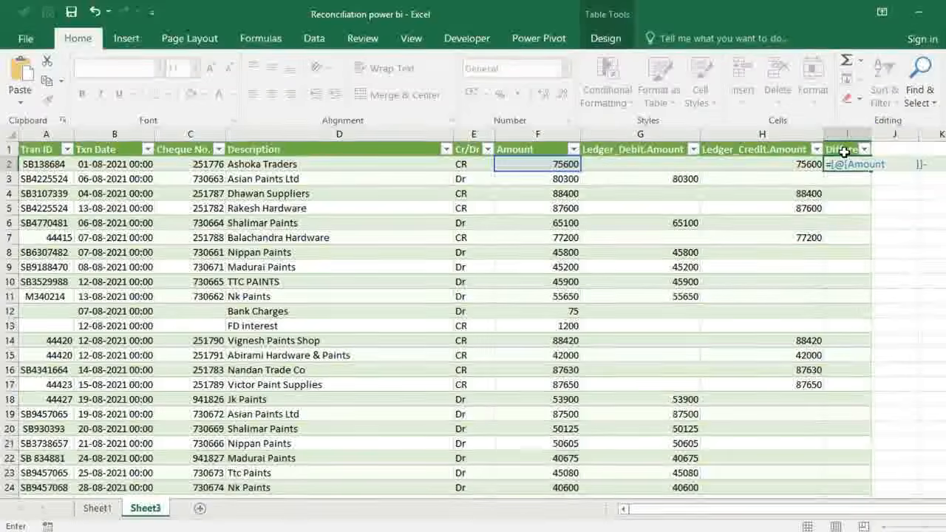